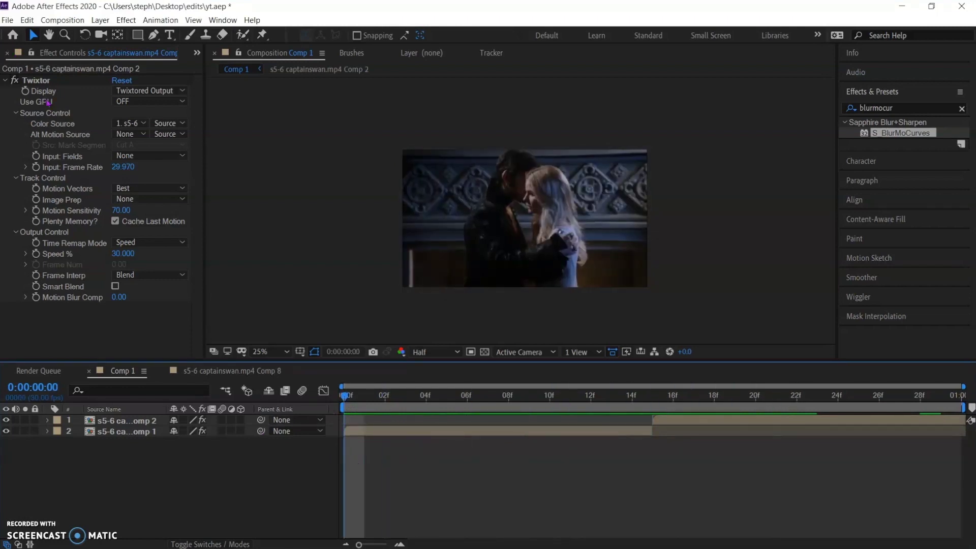
# Extend the first clip's layer to the end of Comp 1 and split it at 0:00:00:15.
pyautogui.click(426, 434)
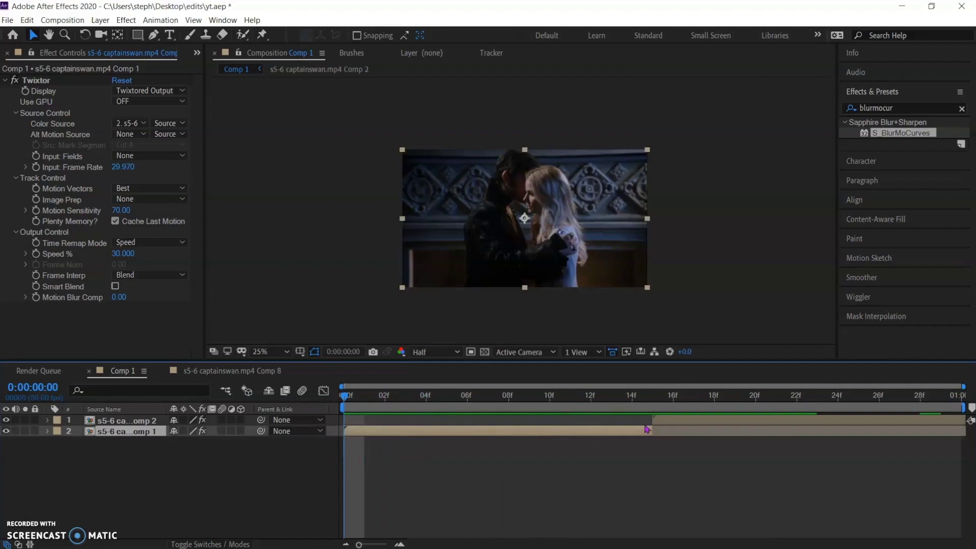
pyautogui.moveTo(655, 430); pyautogui.dragTo(954, 431)
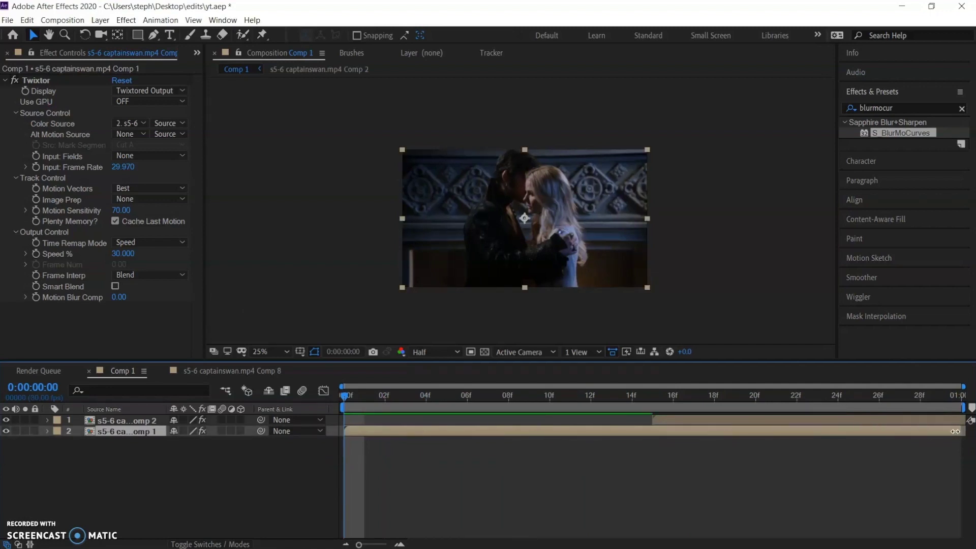
pyautogui.moveTo(365, 396); pyautogui.dragTo(645, 422)
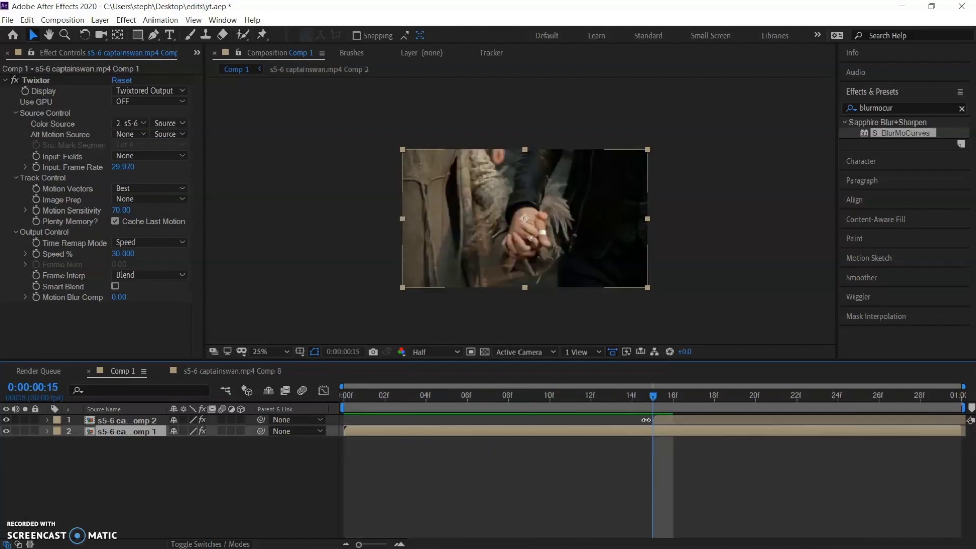
pyautogui.hotkey('ctrl', 'shift', 'd')
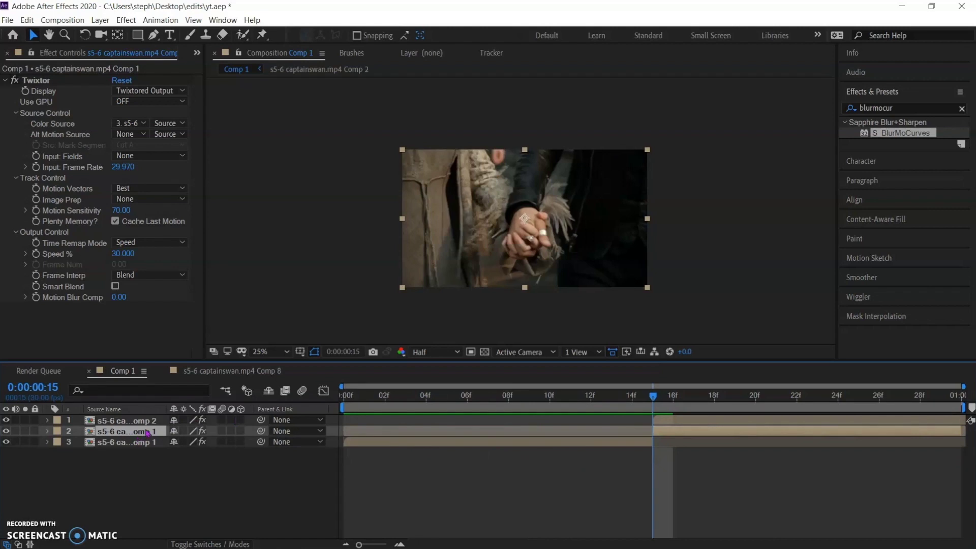
# Move the split-off second half of the first clip to the top of the layer stack and preview it from 0:00:00:15.
pyautogui.moveTo(147, 432); pyautogui.dragTo(149, 417)
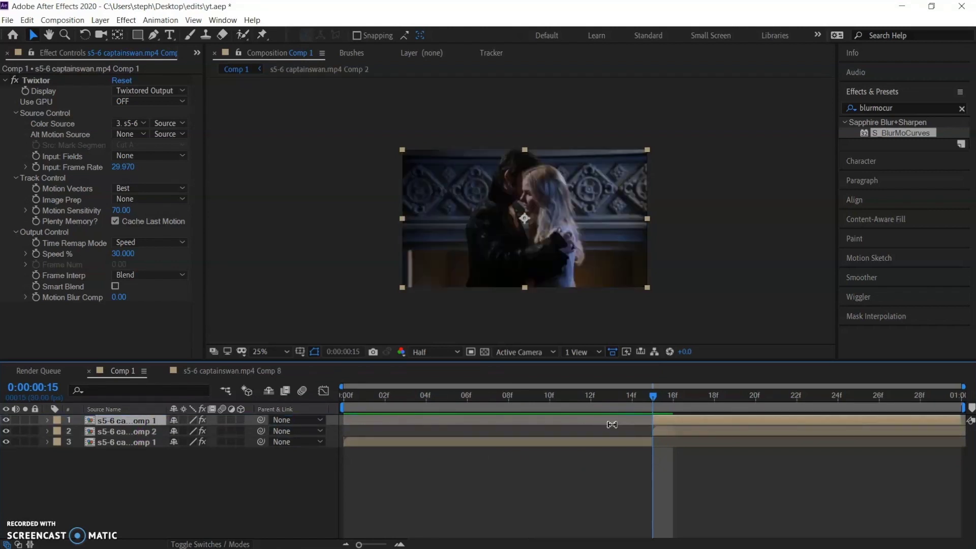
pyautogui.scroll(2, 626, 315)
pyautogui.scroll(-2, 625, 313)
pyautogui.click(684, 303)
pyautogui.click(652, 397)
pyautogui.press('space')
pyautogui.press('space')
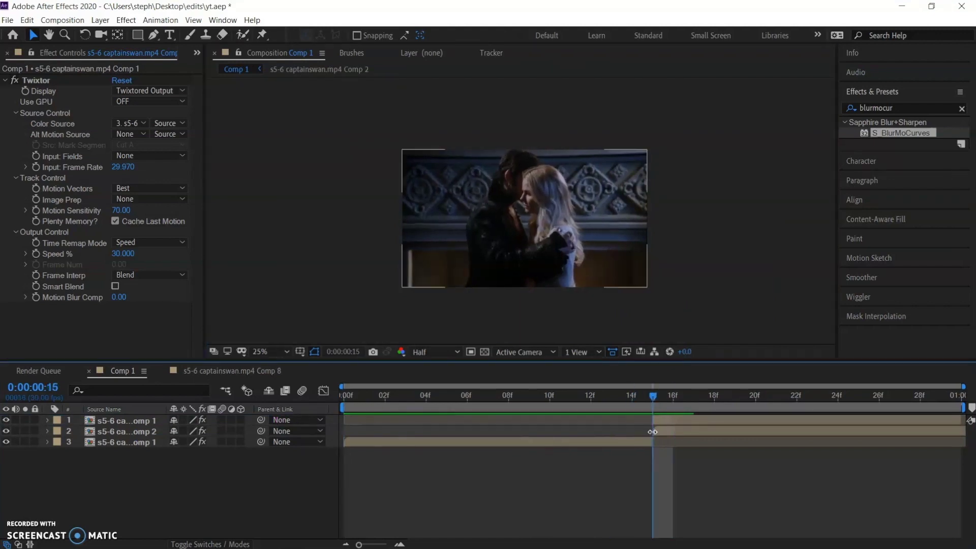
# Pre-compose the top layer with all attributes moved into the new composition and its duration adjusted to the layer's time span.
pyautogui.click(693, 421)
pyautogui.hotkey('ctrl', 'shift', 'c')
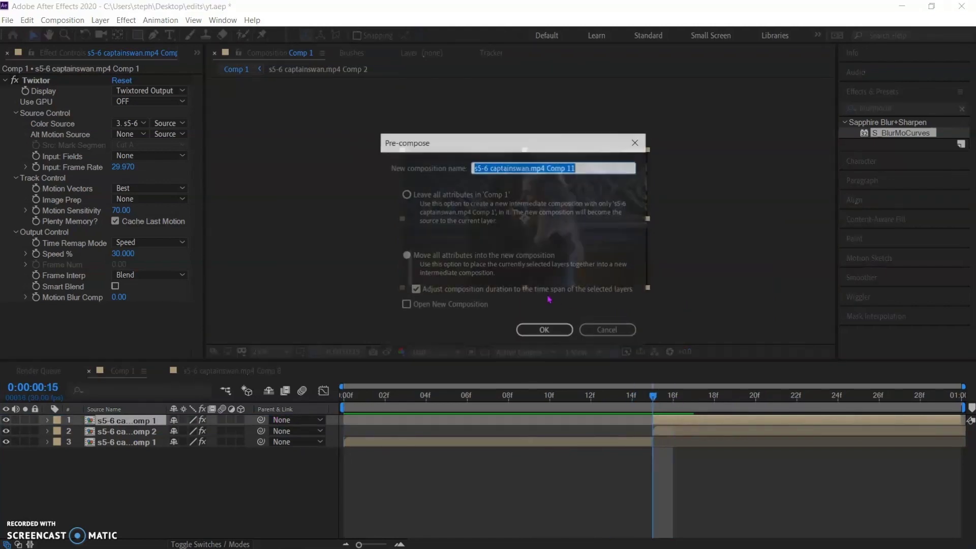
pyautogui.click(554, 331)
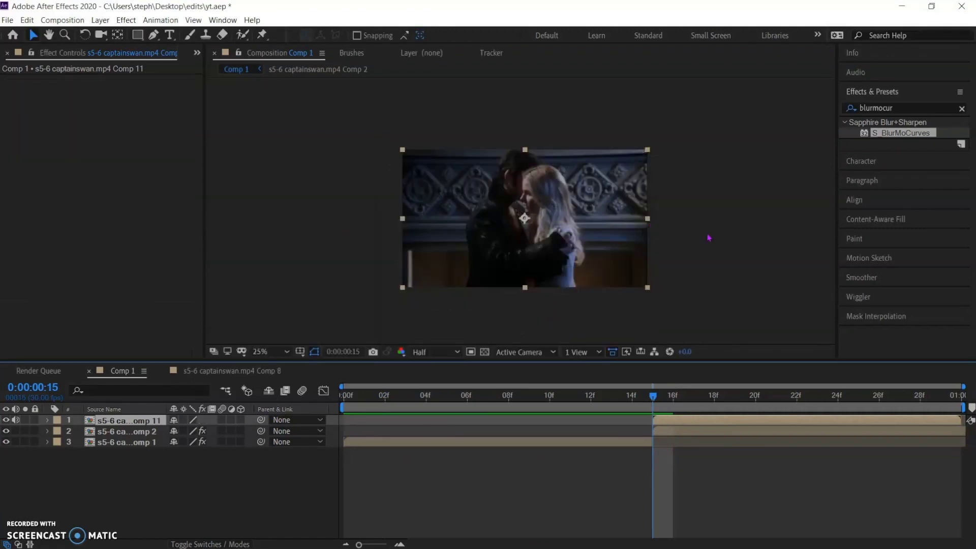
pyautogui.click(756, 239)
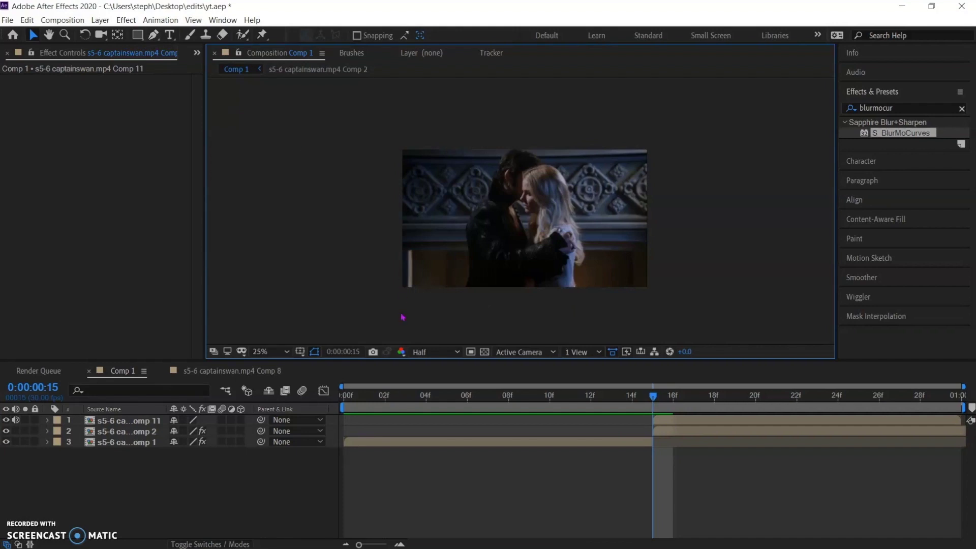
# Set the preview resolution to Full and bring the gap between the couple's faces and chests into close view at 200%.
pyautogui.click(434, 353)
pyautogui.click(437, 381)
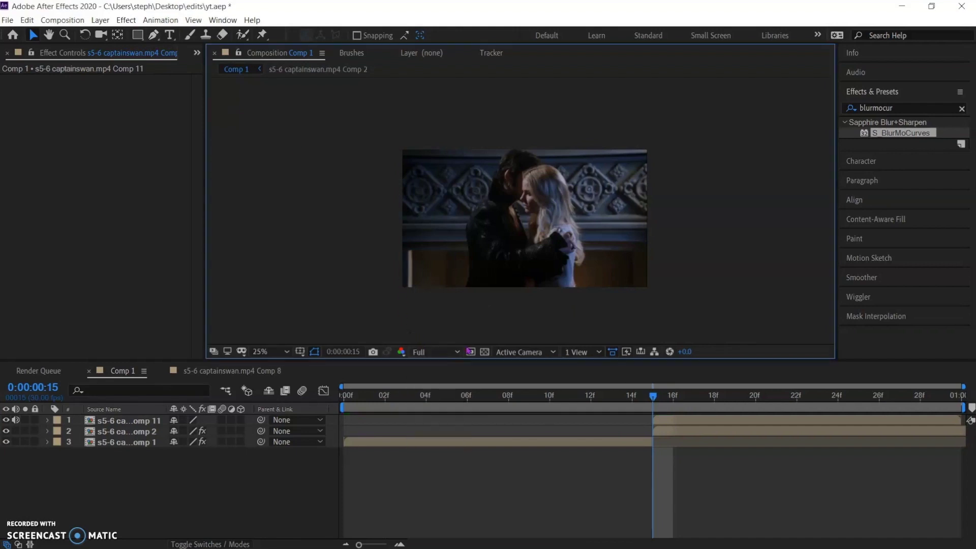
pyautogui.scroll(2, 542, 230)
pyautogui.press('h')
pyautogui.moveTo(581, 272); pyautogui.dragTo(554, 242)
pyautogui.scroll(1, 571, 207)
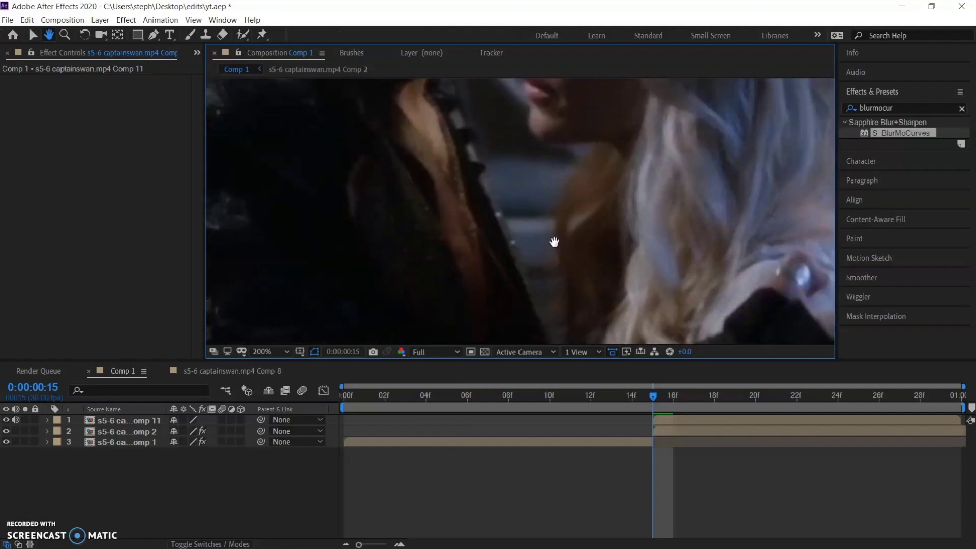
pyautogui.press('v')
pyautogui.click(153, 35)
pyautogui.press('h')
pyautogui.moveTo(584, 276); pyautogui.dragTo(582, 214)
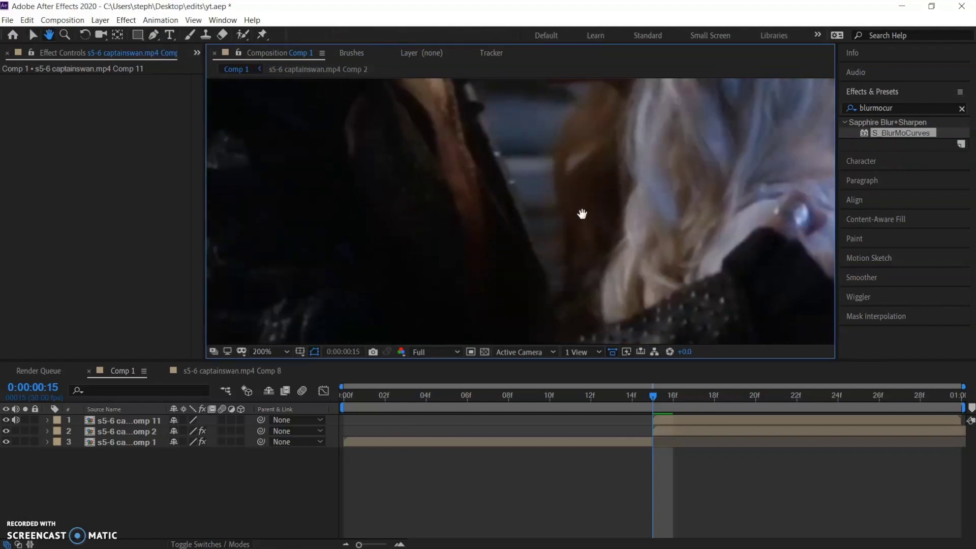
pyautogui.moveTo(548, 146); pyautogui.dragTo(558, 297)
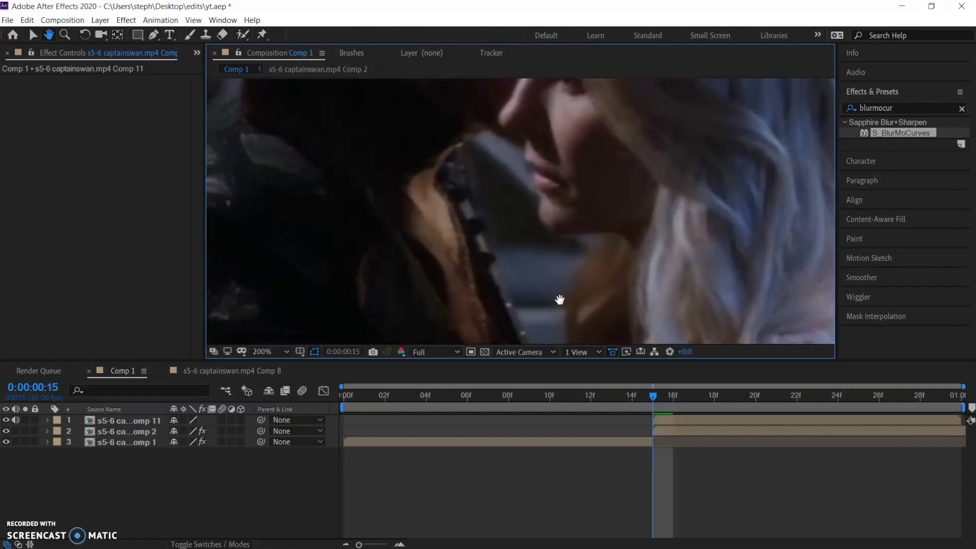
pyautogui.press('g')
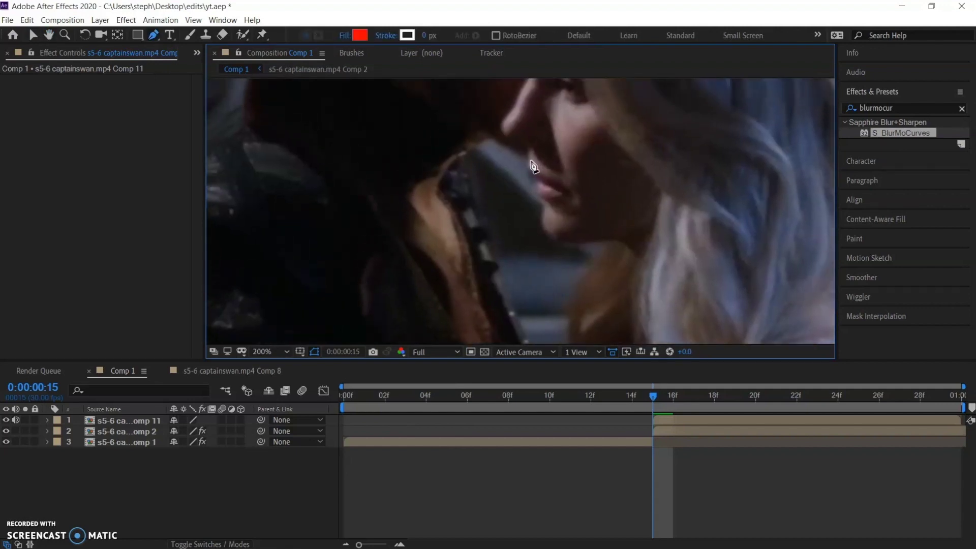
pyautogui.click(530, 163)
pyautogui.click(505, 146)
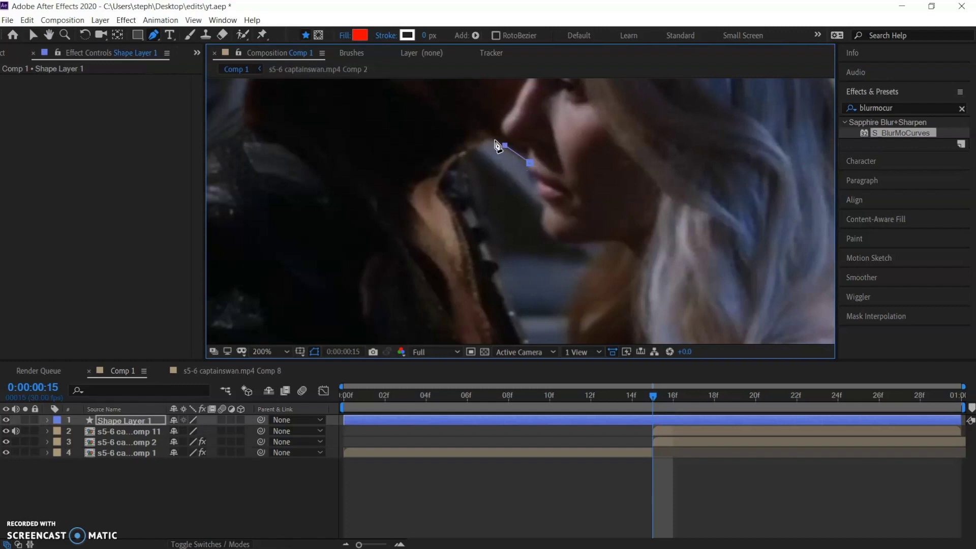
pyautogui.hotkey('ctrl', 'z')
pyautogui.hotkey('ctrl', 'z')
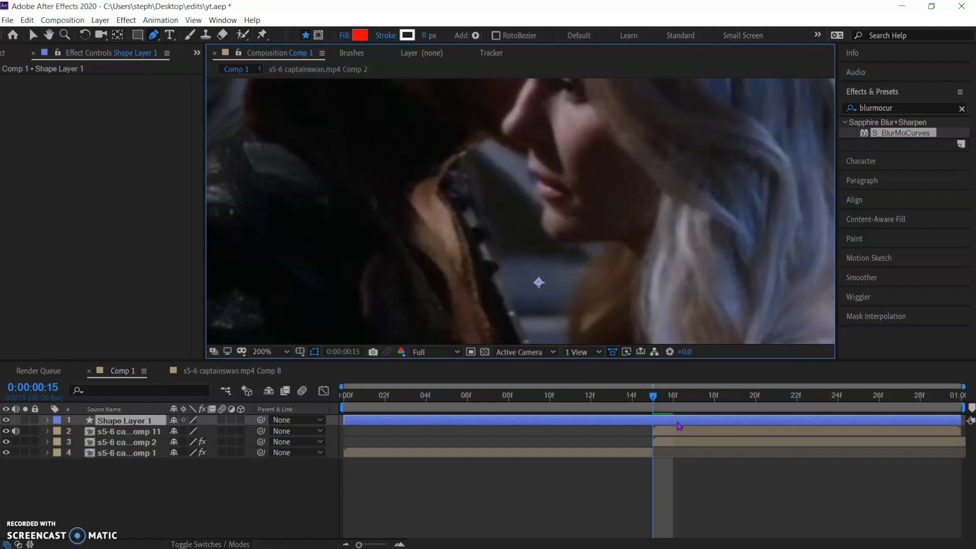
pyautogui.hotkey('ctrl', 'z')
# Draw a closed Pen tool mask on the top pre-composed layer, tracing the background gap between the couple's faces and chests.
pyautogui.click(681, 421)
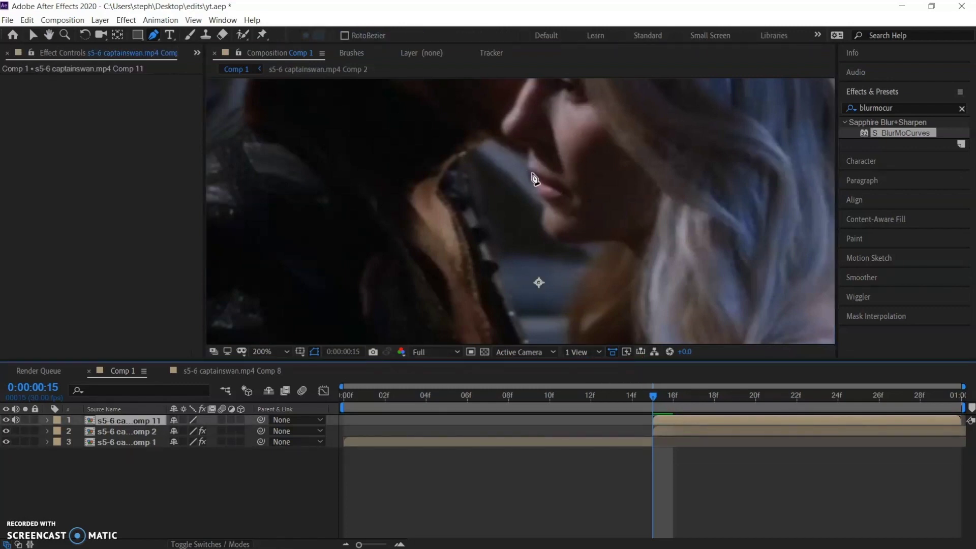
pyautogui.click(530, 162)
pyautogui.click(494, 140)
pyautogui.click(483, 140)
pyautogui.click(465, 152)
pyautogui.click(462, 162)
pyautogui.click(472, 185)
pyautogui.click(491, 248)
pyautogui.click(507, 294)
pyautogui.click(523, 329)
pyautogui.moveTo(556, 337); pyautogui.dragTo(527, 261)
pyautogui.hotkey('ctrl', 'z')
pyautogui.moveTo(605, 310); pyautogui.dragTo(548, 178)
pyautogui.click(487, 257)
pyautogui.click(503, 296)
pyautogui.click(512, 324)
pyautogui.click(523, 299)
pyautogui.click(519, 253)
pyautogui.click(514, 206)
pyautogui.click(515, 185)
pyautogui.click(521, 160)
pyautogui.click(534, 141)
pyautogui.click(551, 118)
pyautogui.click(550, 110)
pyautogui.click(509, 111)
pyautogui.moveTo(509, 111); pyautogui.dragTo(563, 228)
pyautogui.click(542, 217)
pyautogui.click(540, 193)
pyautogui.click(532, 177)
pyautogui.click(525, 148)
pyautogui.click(490, 126)
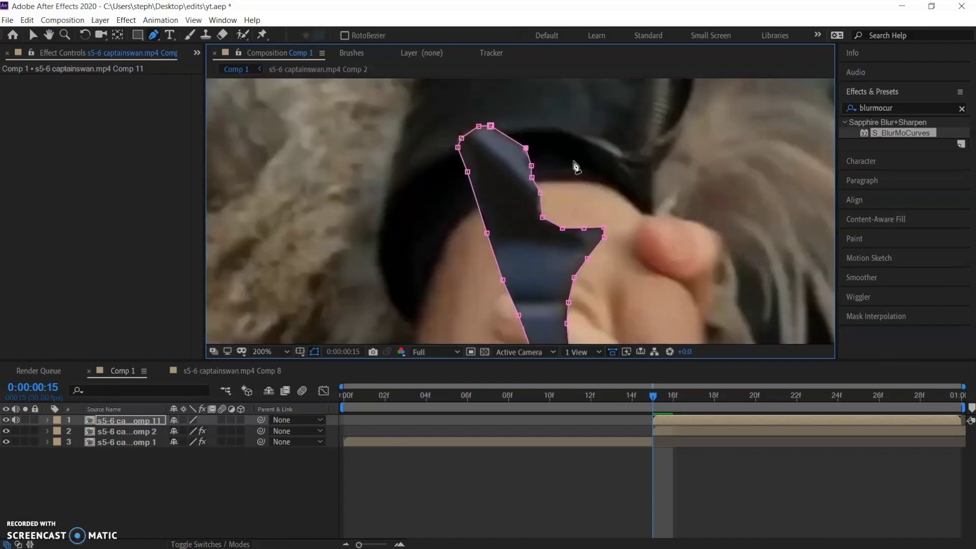
# Duplicate the masked top layer and invert Mask 1 on the upper copy.
pyautogui.scroll(-5, 576, 167)
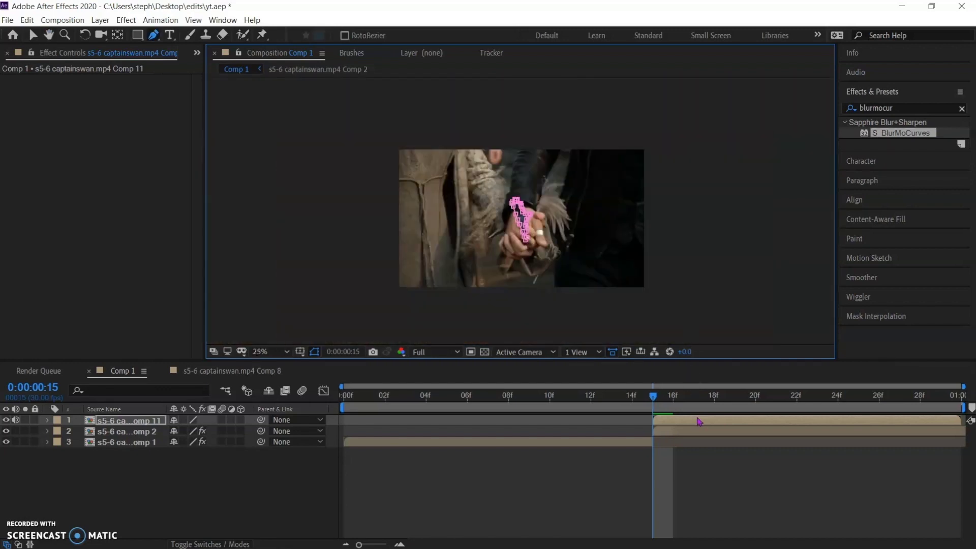
pyautogui.click(699, 422)
pyautogui.scroll(3, 645, 292)
pyautogui.scroll(-1, 645, 292)
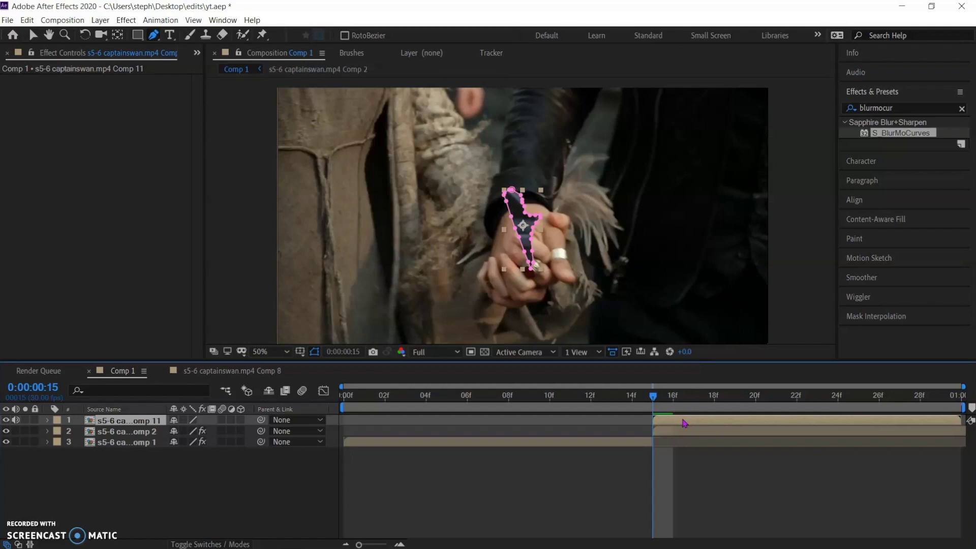
pyautogui.hotkey('ctrl', 'd')
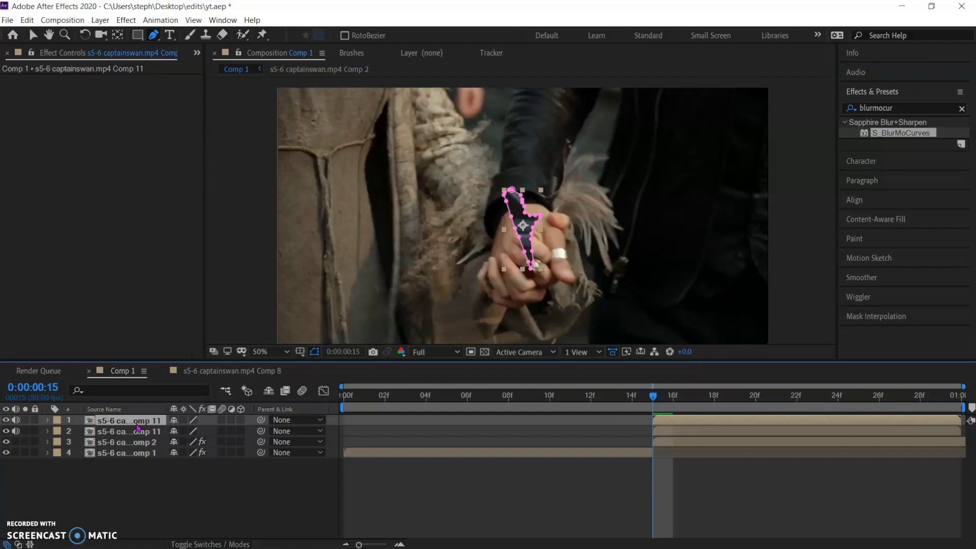
pyautogui.press('m')
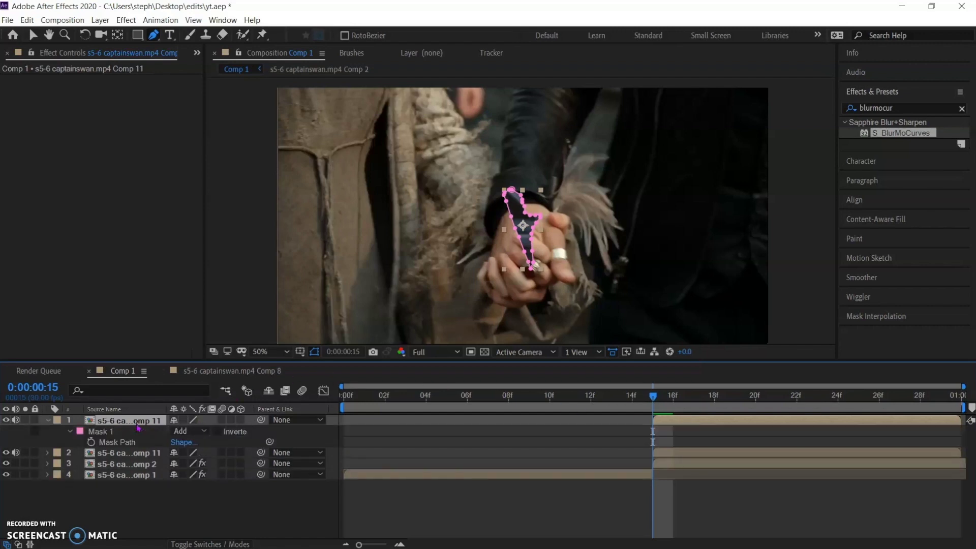
pyautogui.click(74, 433)
pyautogui.click(74, 432)
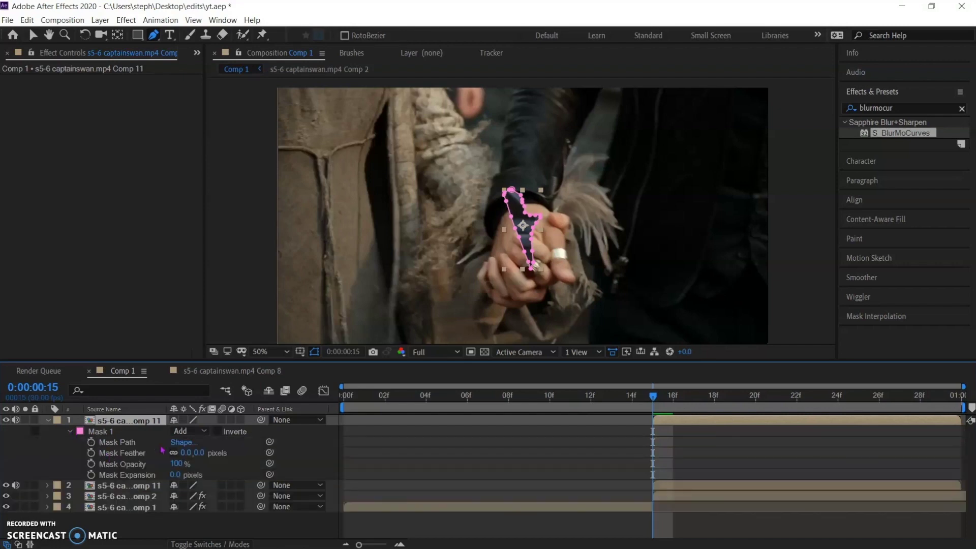
pyautogui.click(217, 432)
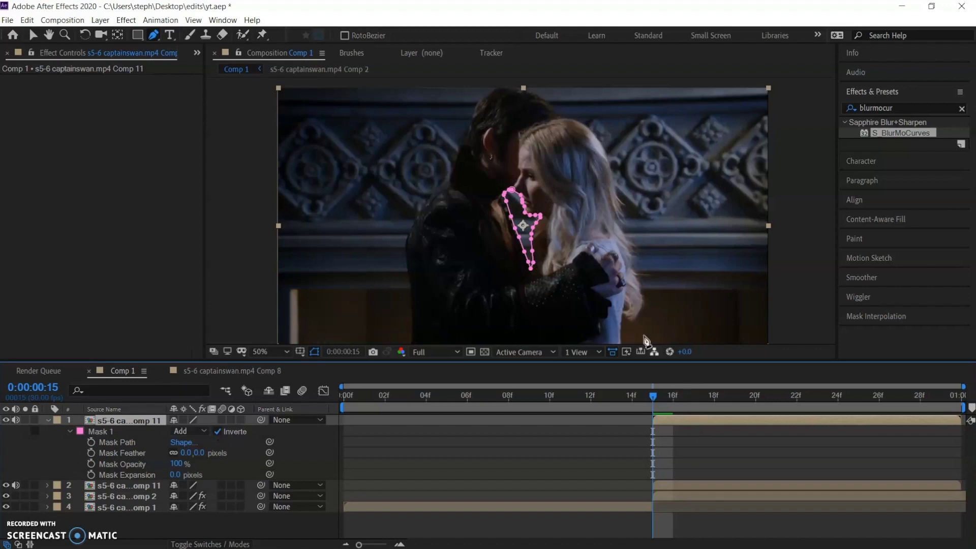
# Keyframe the lower masked copy's opacity from 100% at 0:00:00:15 to 0% at the end of the composition.
pyautogui.click(713, 487)
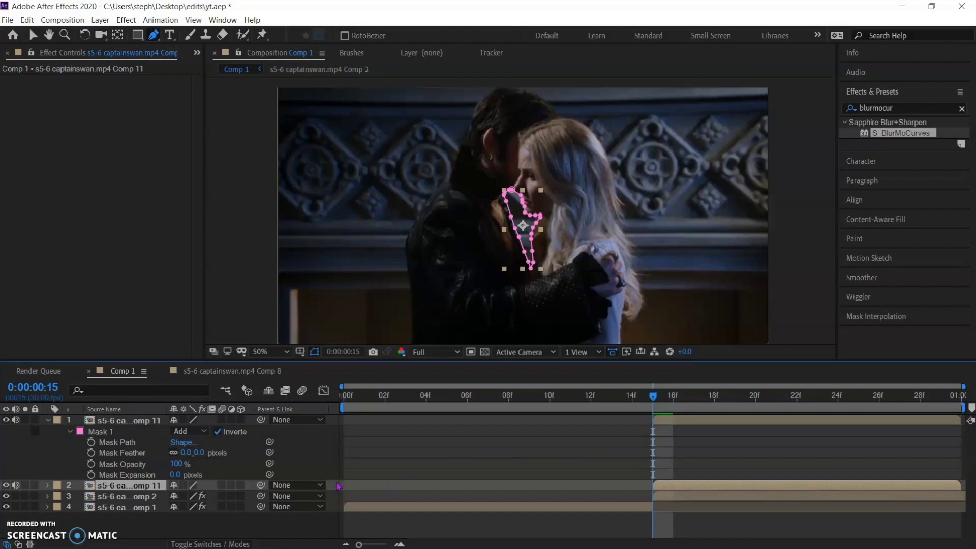
pyautogui.press('t')
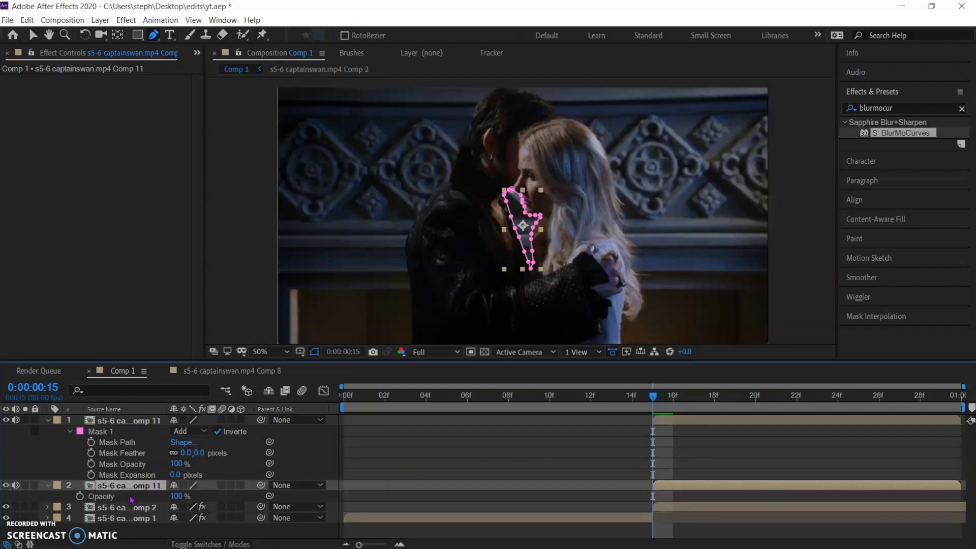
pyautogui.click(80, 497)
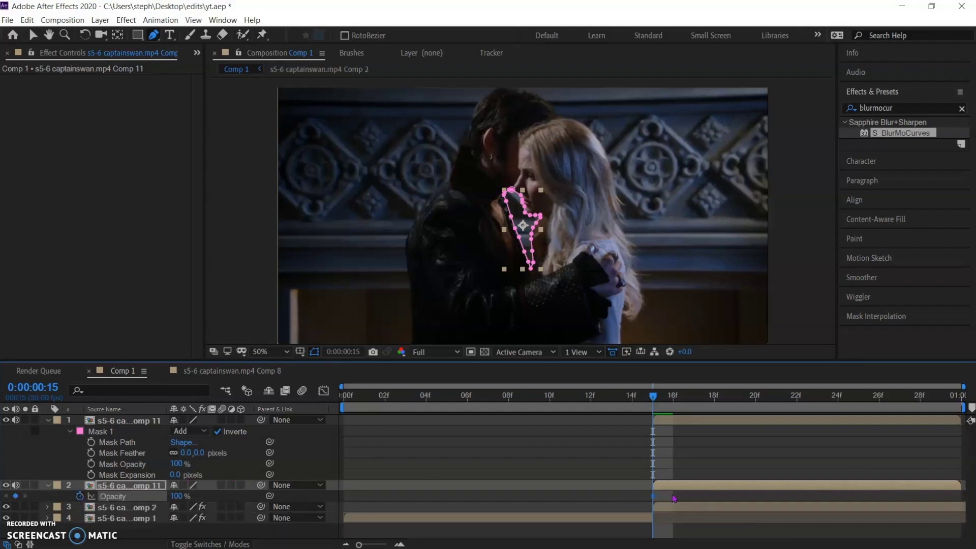
pyautogui.moveTo(666, 397); pyautogui.dragTo(944, 443)
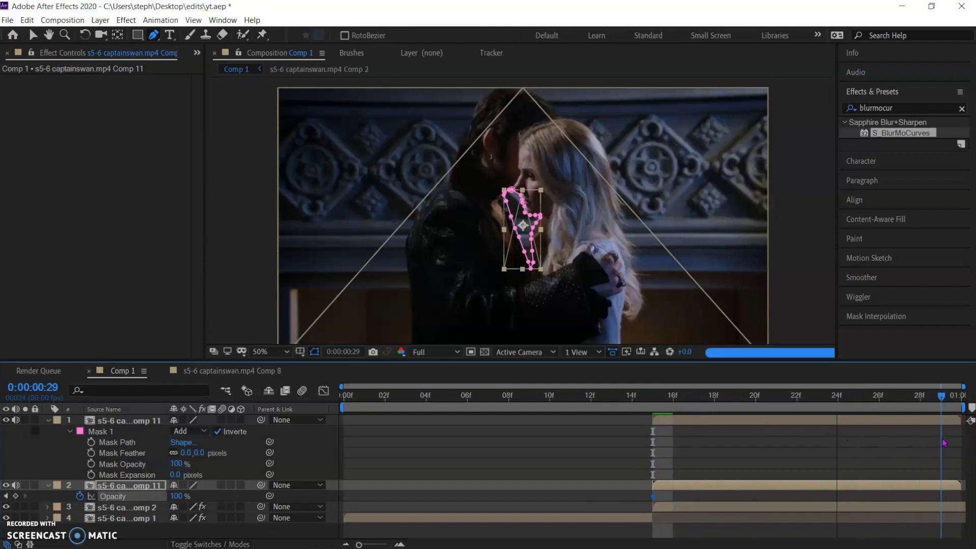
pyautogui.click(177, 494)
pyautogui.write('0')
pyautogui.press('Return')
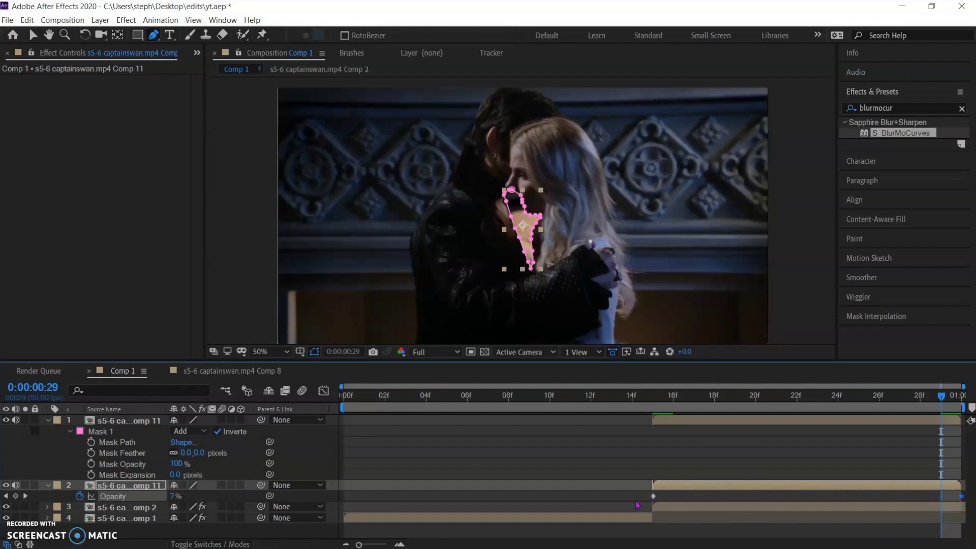
# Apply Easy Ease to both opacity keyframes of the lower masked copy.
pyautogui.moveTo(631, 497); pyautogui.dragTo(971, 500)
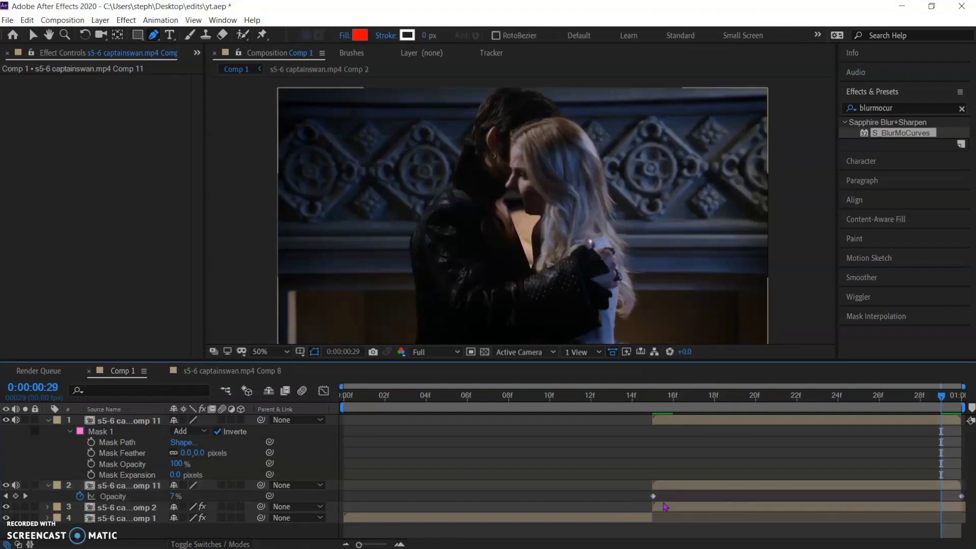
pyautogui.moveTo(632, 494); pyautogui.dragTo(967, 501)
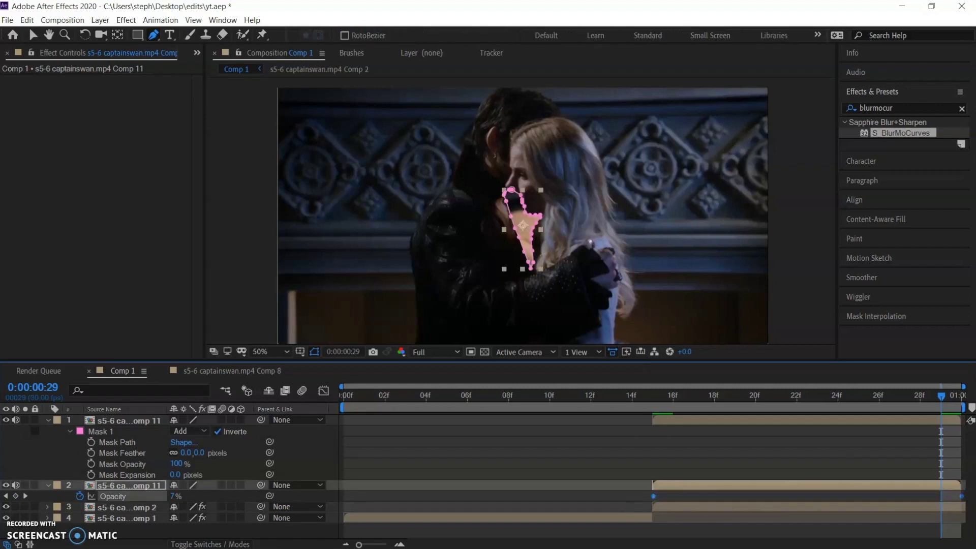
pyautogui.rightClick(656, 499)
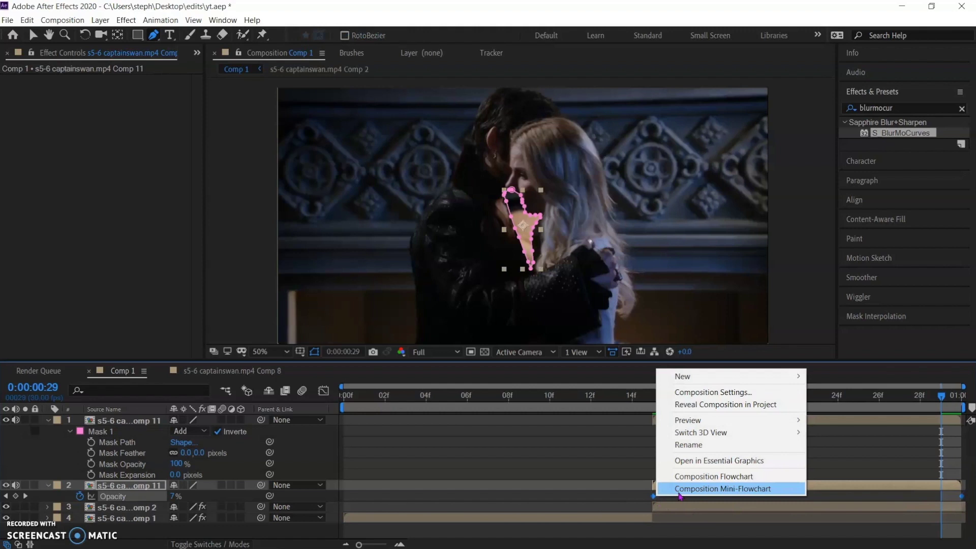
pyautogui.click(654, 500)
pyautogui.rightClick(655, 503)
pyautogui.moveTo(715, 491)
pyautogui.click(532, 420)
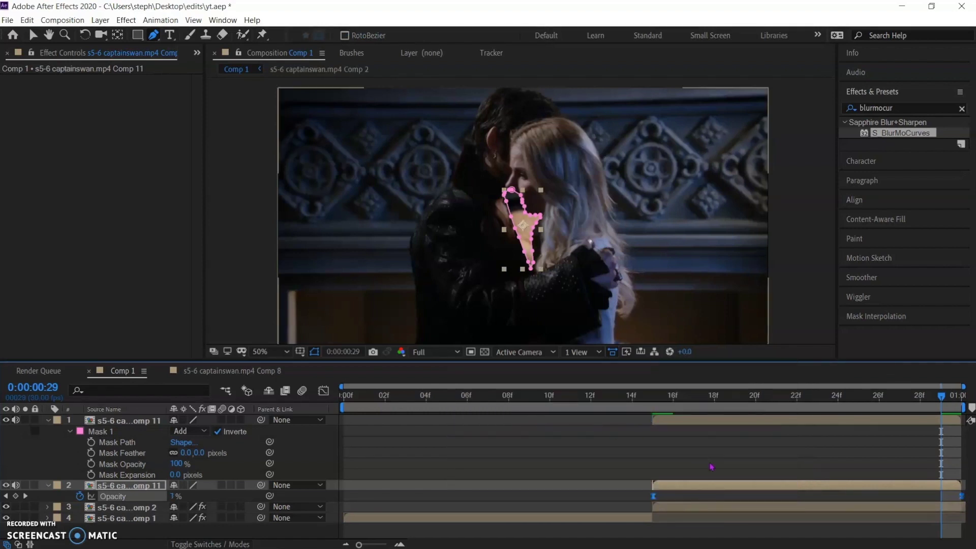
# Reshape the opacity curve in the Graph Editor so it drops steeply right after the first keyframe and flattens towards the end.
pyautogui.click(323, 391)
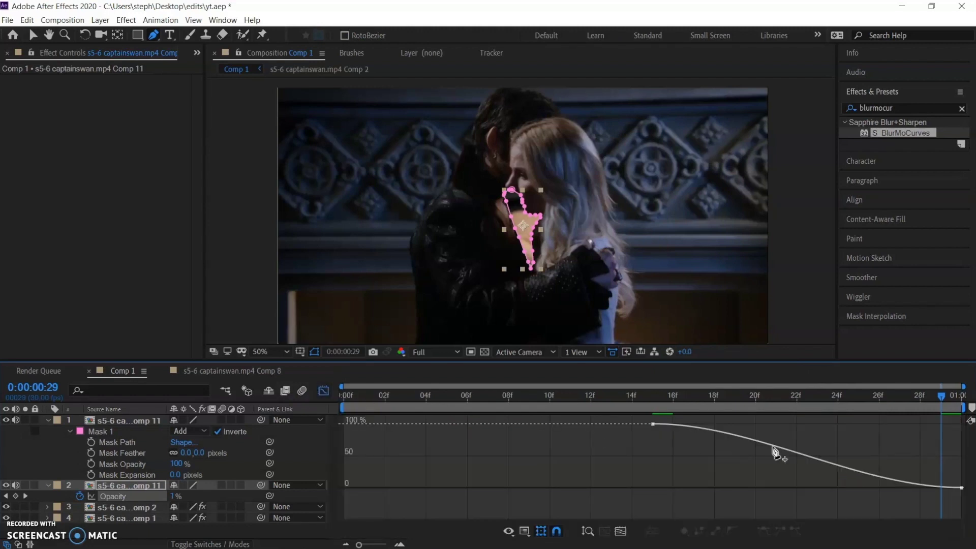
pyautogui.press('v')
pyautogui.click(800, 452)
pyautogui.moveTo(756, 424); pyautogui.dragTo(659, 479)
pyautogui.moveTo(859, 488); pyautogui.dragTo(664, 488)
# Return to 0:00:00:15 with the preview resolution at Half and leave the Graph Editor.
pyautogui.moveTo(941, 399); pyautogui.dragTo(654, 430)
pyautogui.click(429, 352)
pyautogui.click(428, 394)
pyautogui.click(323, 391)
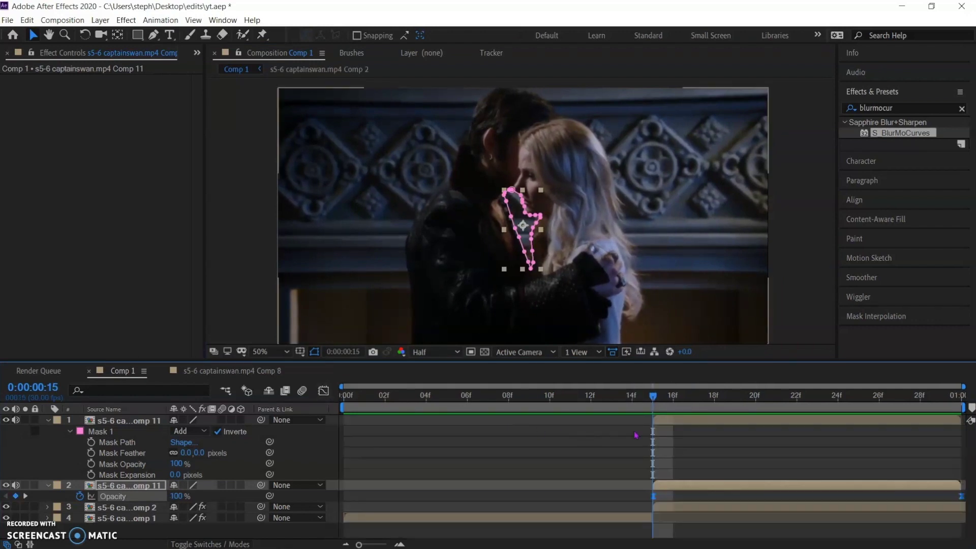
# Collapse both masked copies' properties and set a 100% scale keyframe on the upper copy at 0:00:00:15.
pyautogui.click(680, 422)
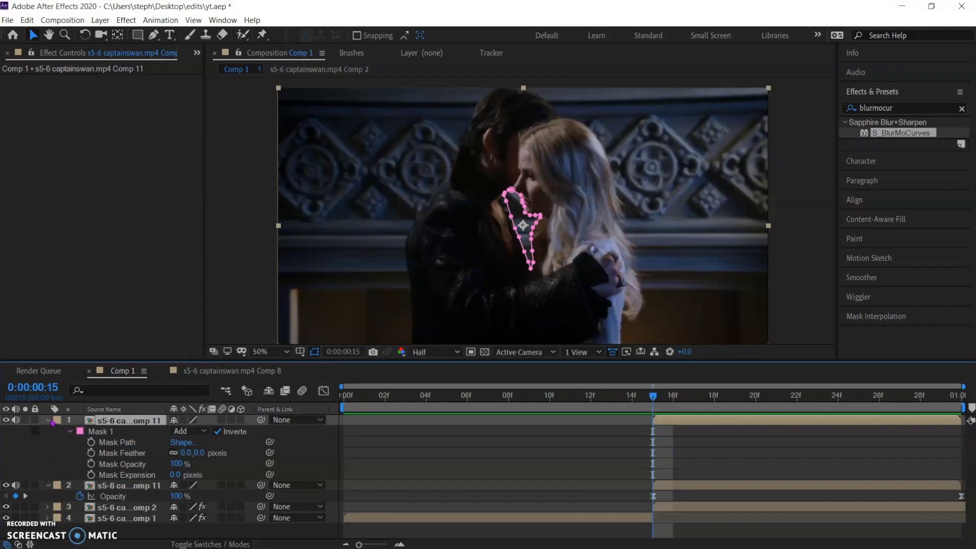
pyautogui.click(48, 420)
pyautogui.click(48, 431)
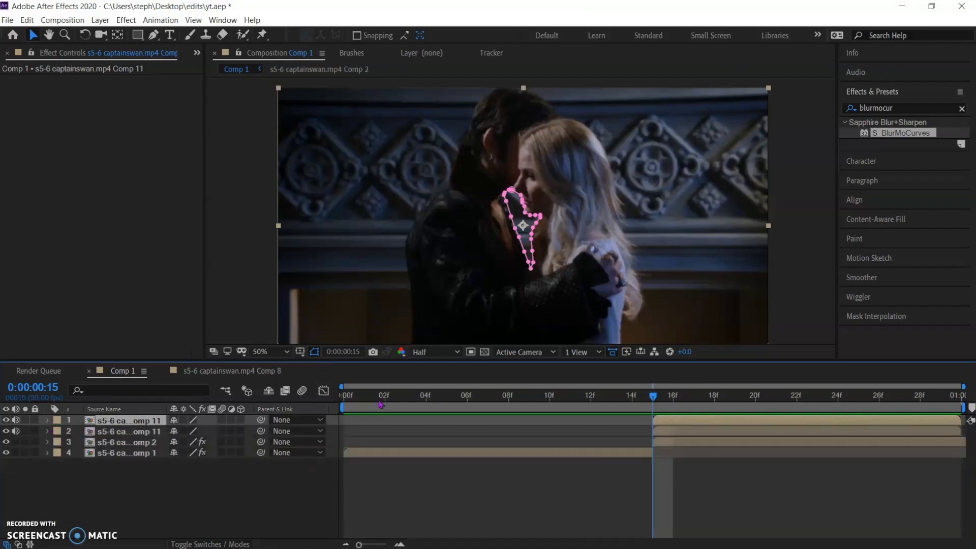
pyautogui.scroll(4, 545, 237)
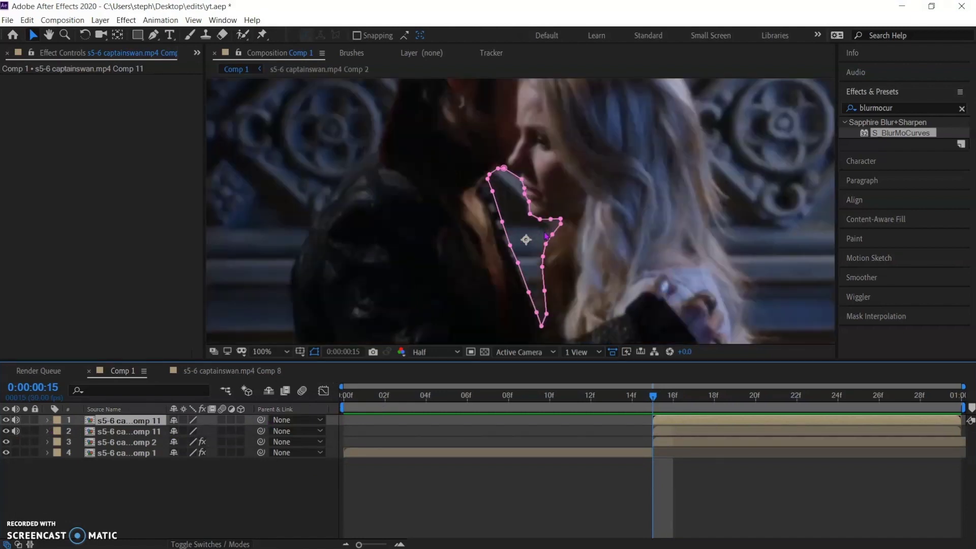
pyautogui.scroll(-4, 525, 278)
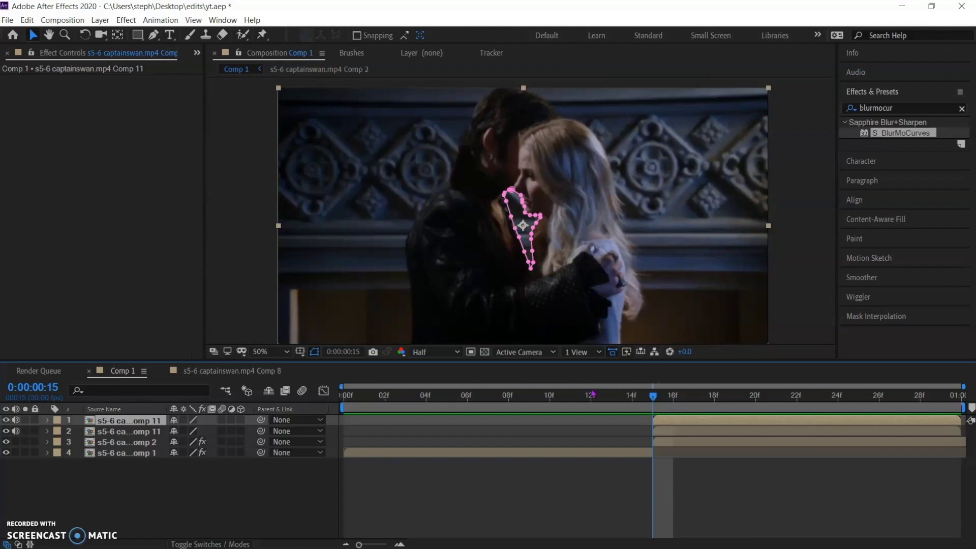
pyautogui.press('s')
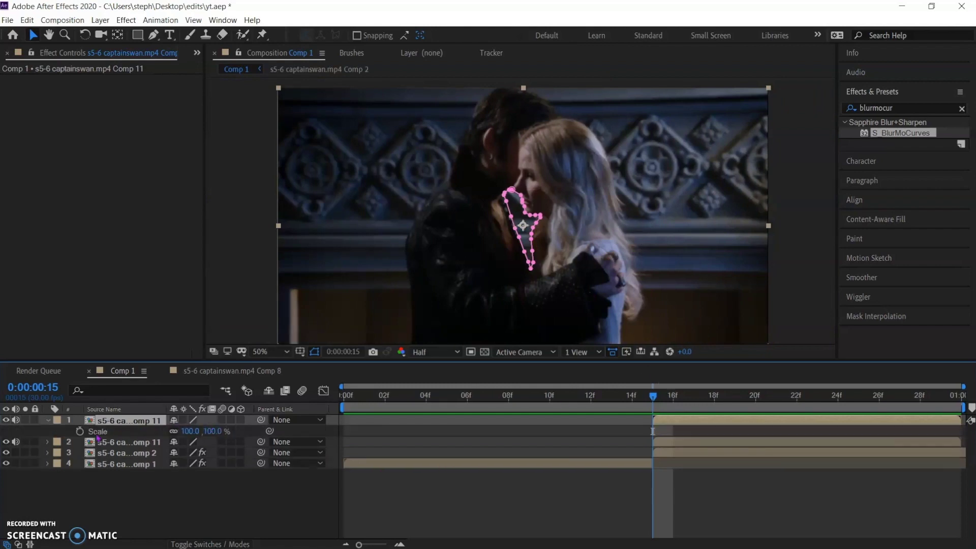
pyautogui.click(81, 432)
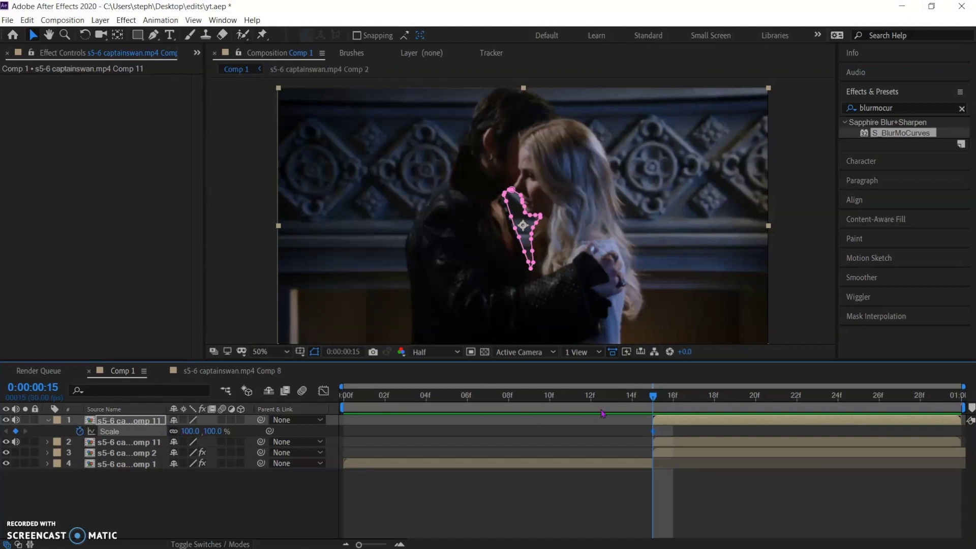
# Keyframe the upper masked copy's scale at 3434% at 0:00:00:29, enlarging the gap beyond the frame.
pyautogui.moveTo(666, 400); pyautogui.dragTo(949, 419)
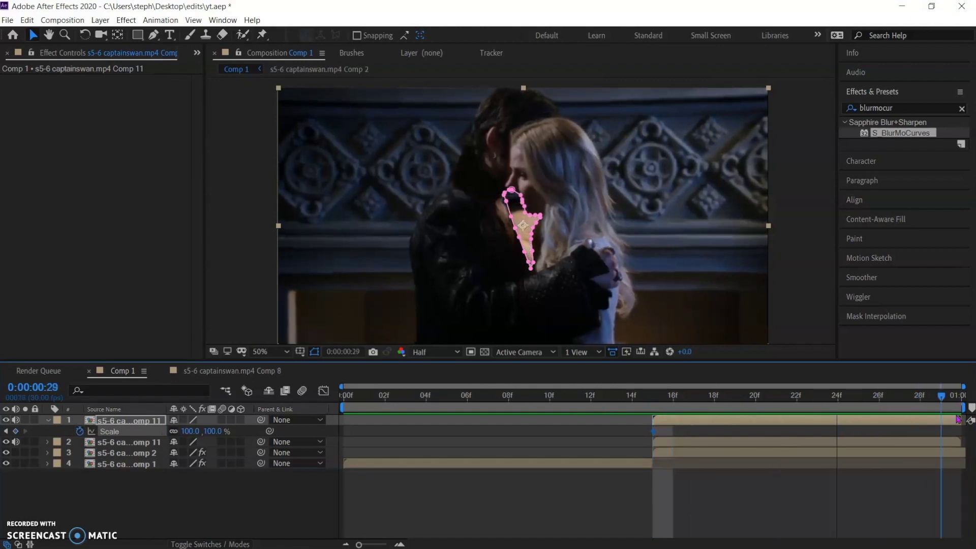
pyautogui.scroll(-2, 344, 276)
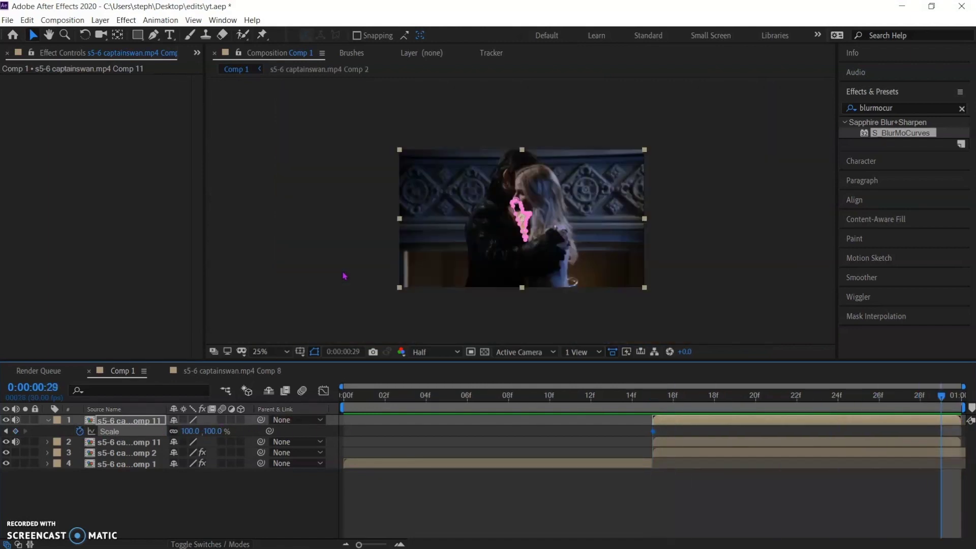
pyautogui.moveTo(190, 431); pyautogui.dragTo(969, 366)
pyautogui.moveTo(191, 431); pyautogui.dragTo(953, 382)
pyautogui.moveTo(192, 432); pyautogui.dragTo(685, 405)
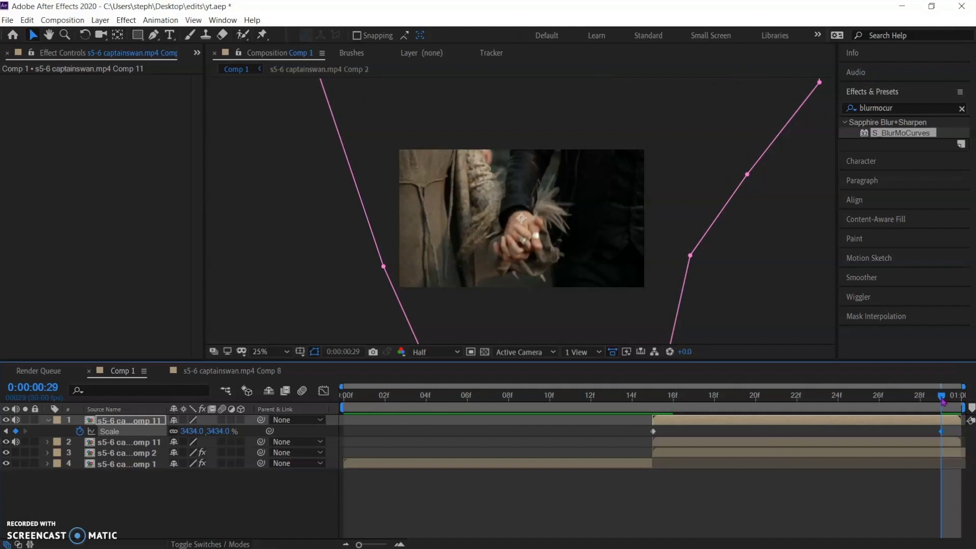
# Move the 3434% scale keyframe to the end of the upper masked copy and apply Easy Ease to both scale keyframes.
pyautogui.moveTo(942, 433); pyautogui.dragTo(962, 433)
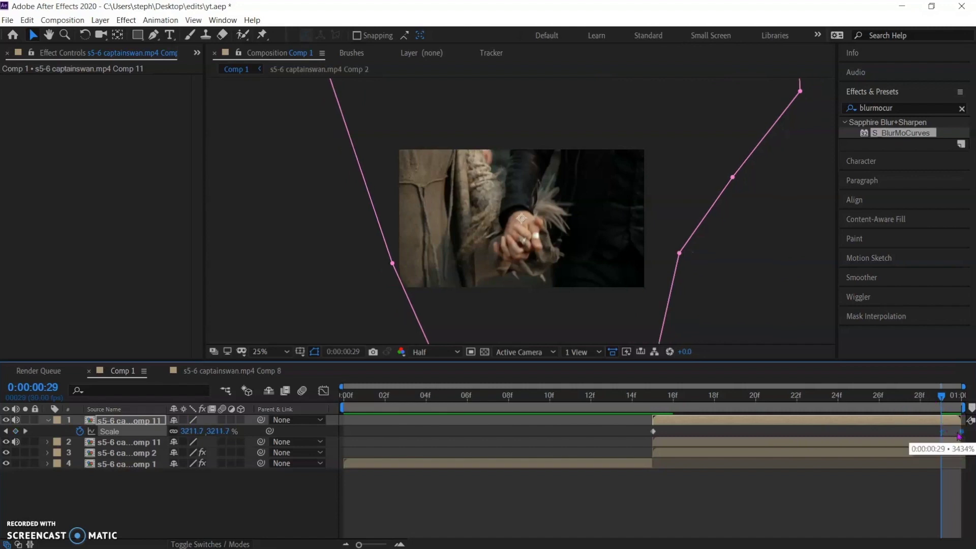
pyautogui.moveTo(634, 432); pyautogui.dragTo(972, 436)
pyautogui.press('F9')
# Reshape the upper copy's scale curve in the Graph Editor so it rises steeply after the first keyframe and flattens towards the end.
pyautogui.moveTo(943, 397); pyautogui.dragTo(880, 411)
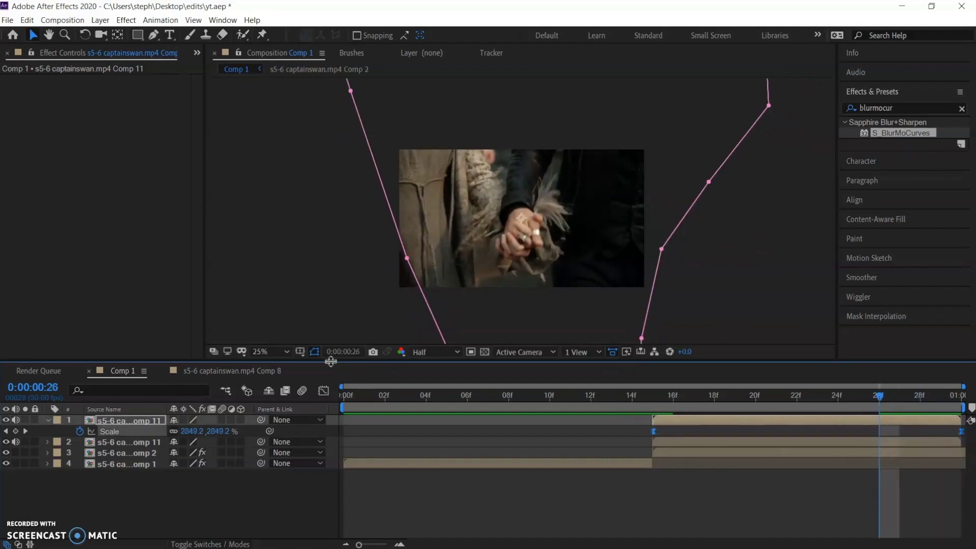
pyautogui.click(323, 391)
pyautogui.scroll(3, 681, 463)
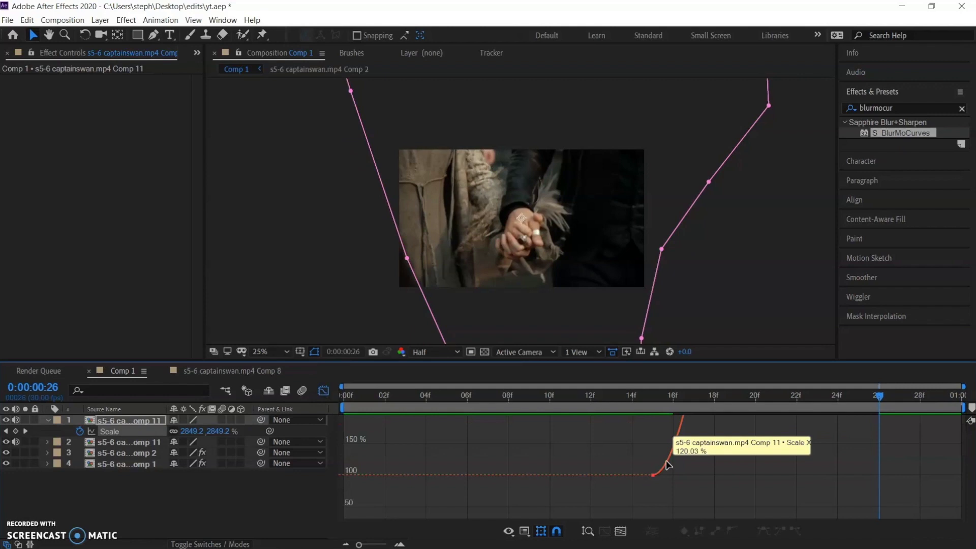
pyautogui.click(668, 462)
pyautogui.moveTo(755, 474); pyautogui.dragTo(560, 320)
pyautogui.moveTo(598, 457); pyautogui.dragTo(659, 488)
pyautogui.moveTo(855, 469); pyautogui.dragTo(753, 467)
pyautogui.hotkey('ctrl', 'z')
# Play back the gap's scale animation, leave the Graph Editor and deselect the layer.
pyautogui.moveTo(879, 397); pyautogui.dragTo(620, 435)
pyautogui.press('space')
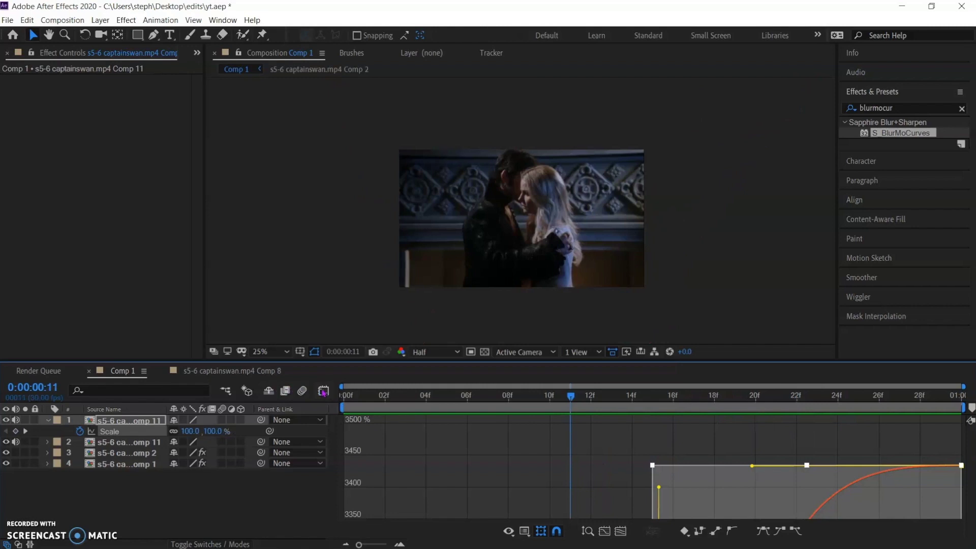
pyautogui.click(323, 390)
pyautogui.click(587, 424)
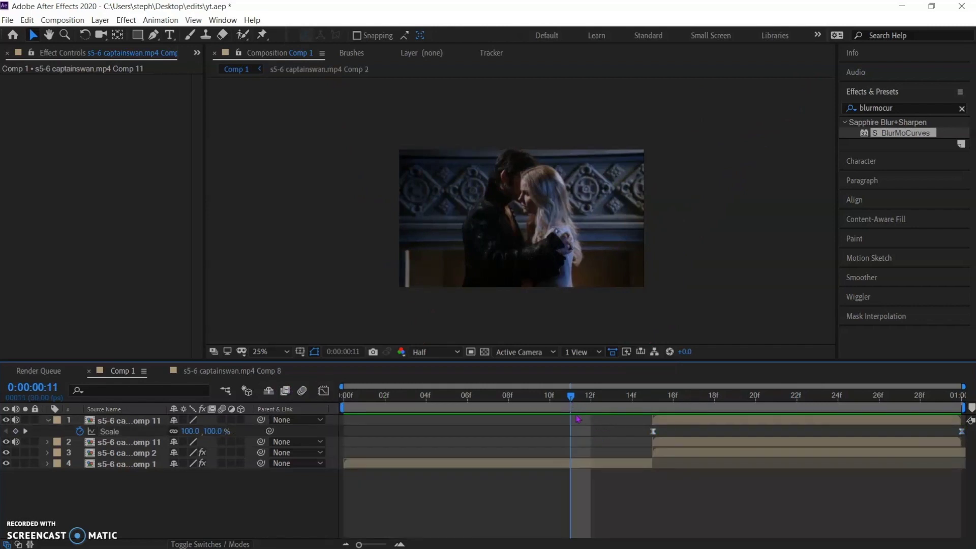
# At 0:00:00:15, select the second clip (Comp 2) and hide and mute both masked copies above it.
pyautogui.moveTo(571, 398); pyautogui.dragTo(660, 458)
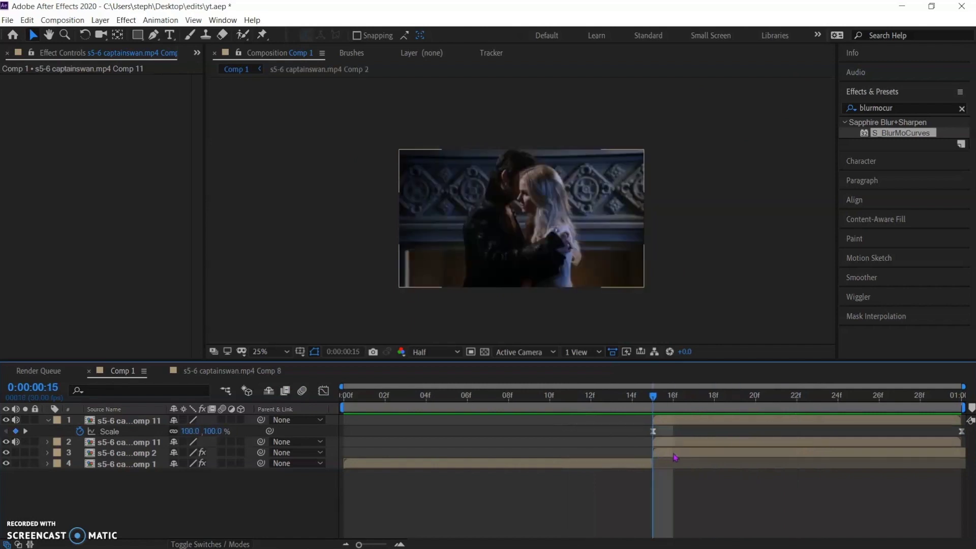
pyautogui.click(677, 457)
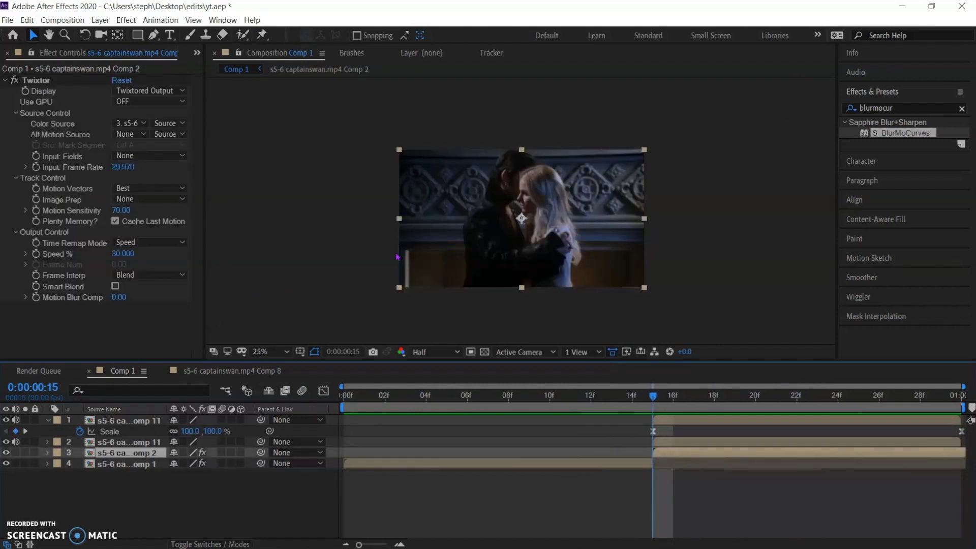
pyautogui.click(6, 420)
pyautogui.click(6, 442)
pyautogui.click(16, 443)
pyautogui.click(16, 419)
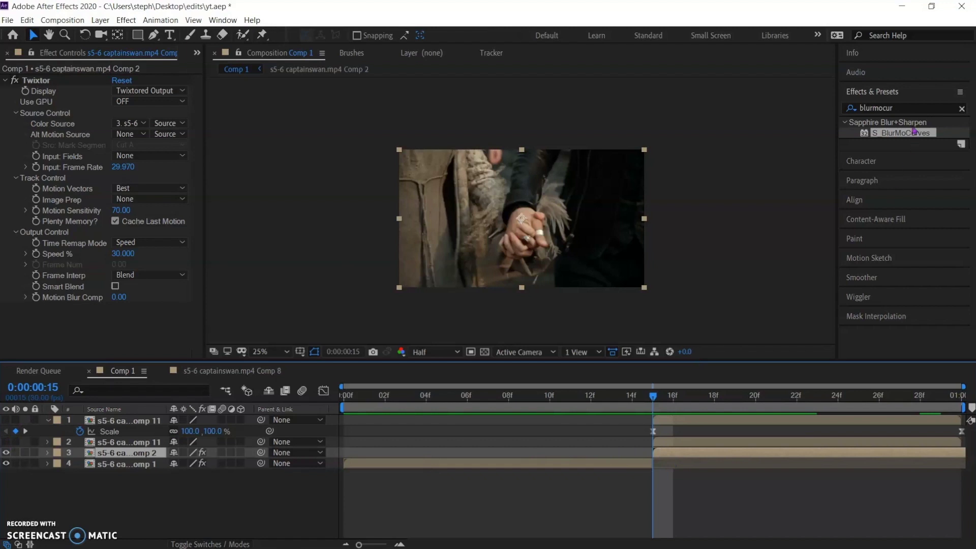
# Find the Motion Tile effect and apply it to the second clip.
pyautogui.click(915, 108)
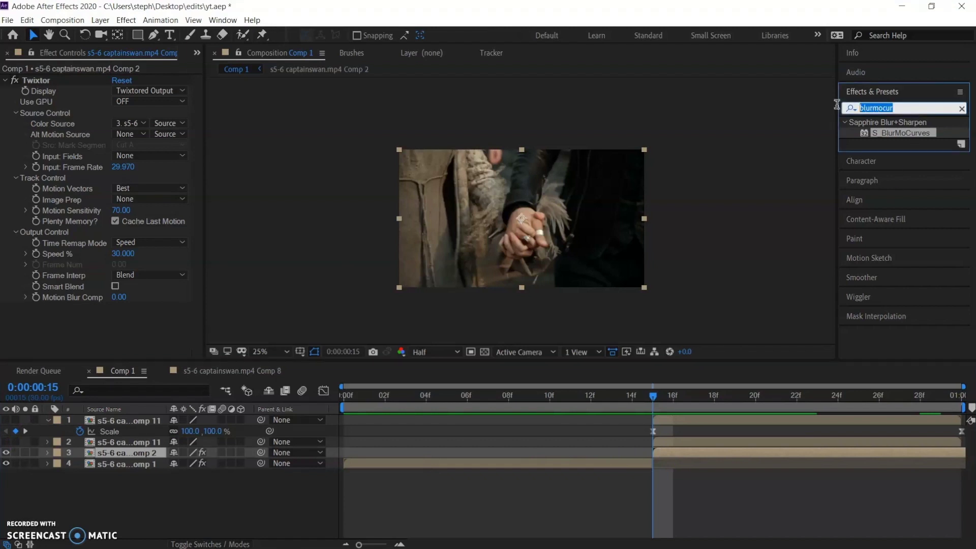
pyautogui.write('motion t')
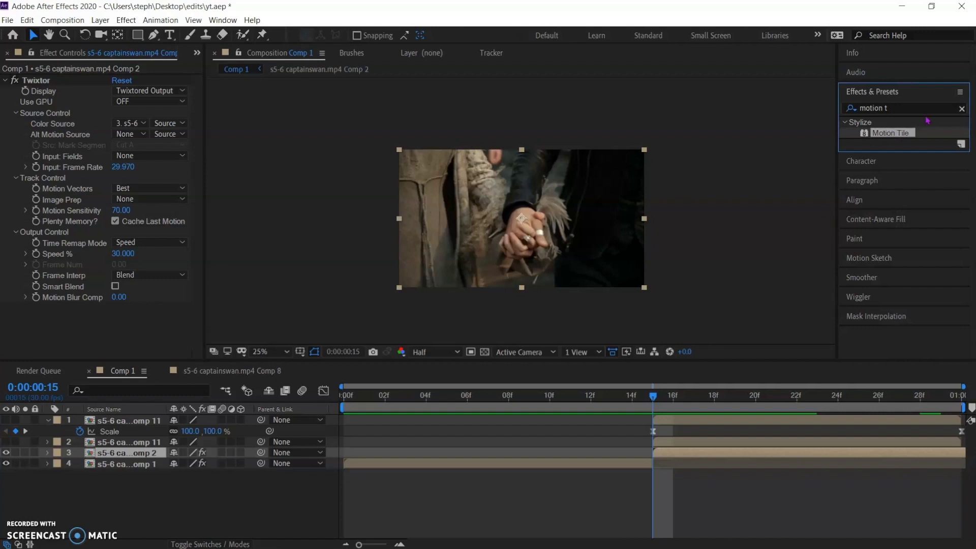
pyautogui.doubleClick(883, 134)
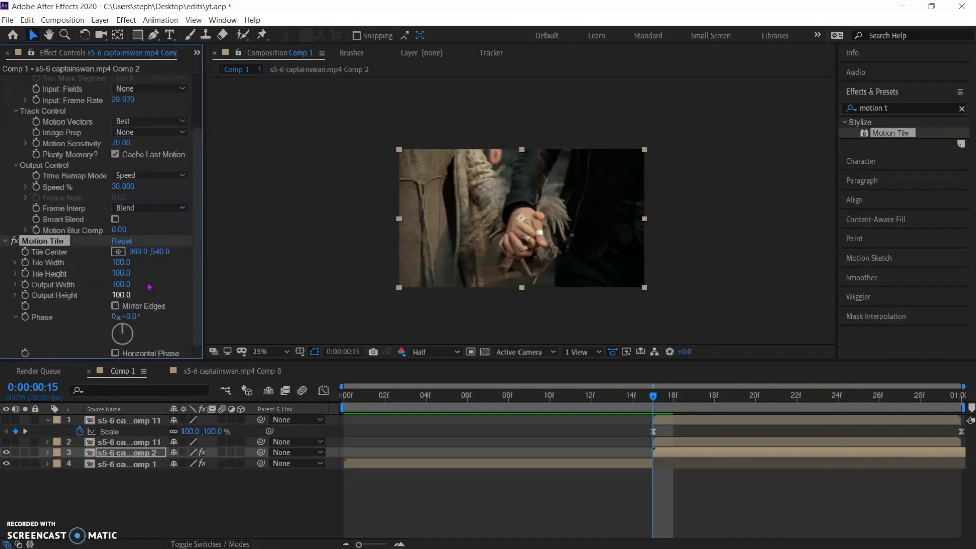
# Set Motion Tile's output width and output height to 200 and enable Mirror Edges.
pyautogui.click(122, 295)
pyautogui.write('200')
pyautogui.press('Return')
pyautogui.click(127, 285)
pyautogui.write('2')
pyautogui.press('Return')
pyautogui.click(122, 306)
# Keyframe the second clip's scale from 67% at 0:00:00:15 to 100% at the end of the composition.
pyautogui.press('s')
pyautogui.click(80, 464)
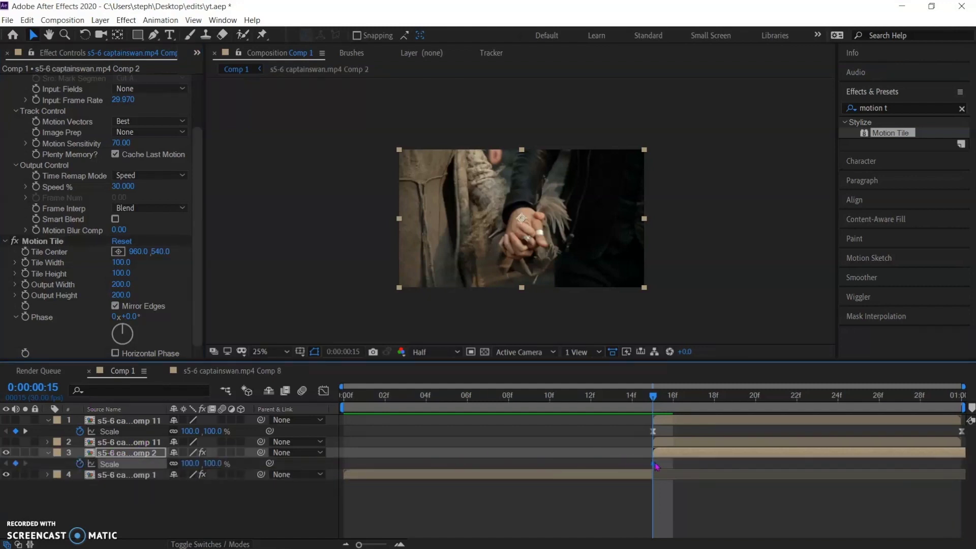
pyautogui.moveTo(653, 465); pyautogui.dragTo(961, 468)
pyautogui.moveTo(207, 464); pyautogui.dragTo(187, 482)
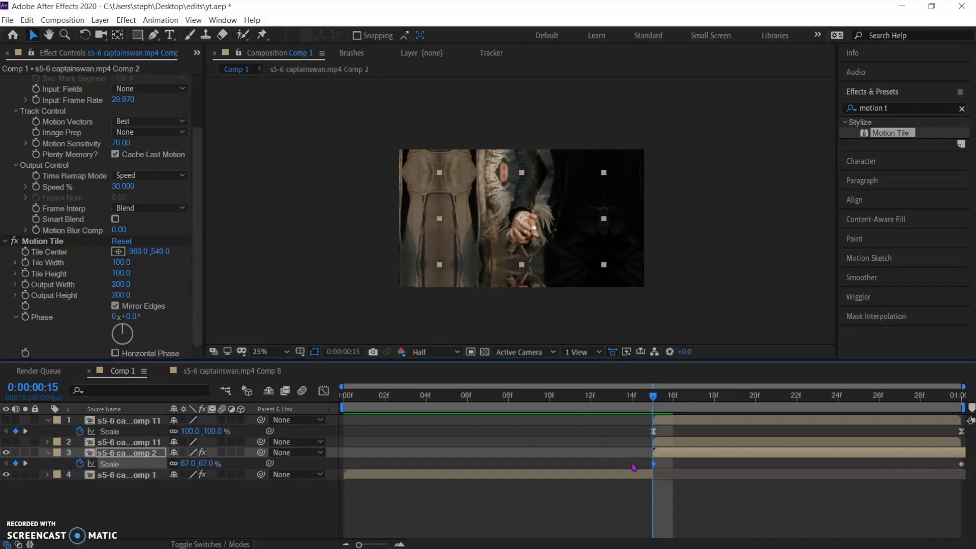
# Apply Easy Ease to both scale keyframes of the second clip.
pyautogui.moveTo(671, 399); pyautogui.dragTo(820, 423)
pyautogui.moveTo(630, 467); pyautogui.dragTo(968, 463)
pyautogui.press('F9')
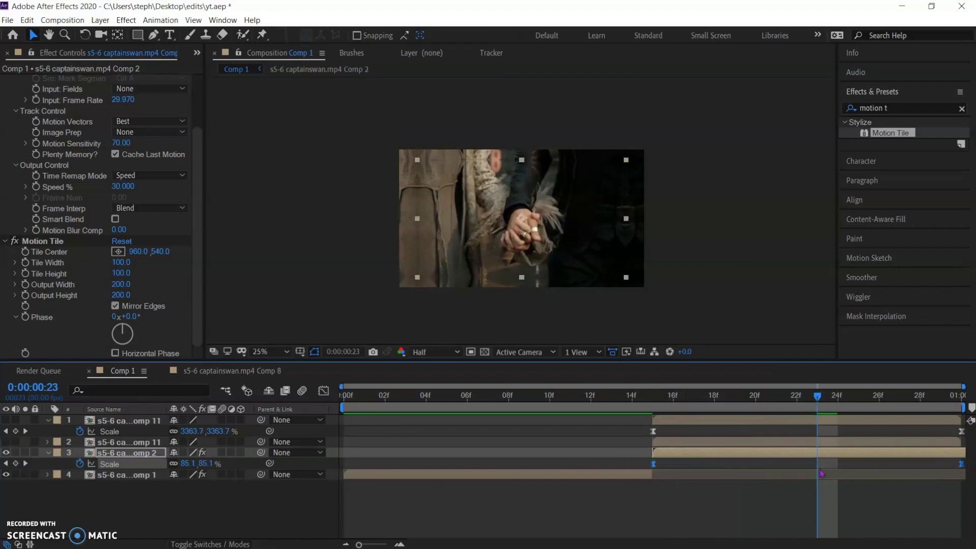
# Reshape the second clip's scale curve in the Graph Editor so it rises steeply right after the first keyframe and flattens towards the end.
pyautogui.click(323, 390)
pyautogui.scroll(-4, 694, 450)
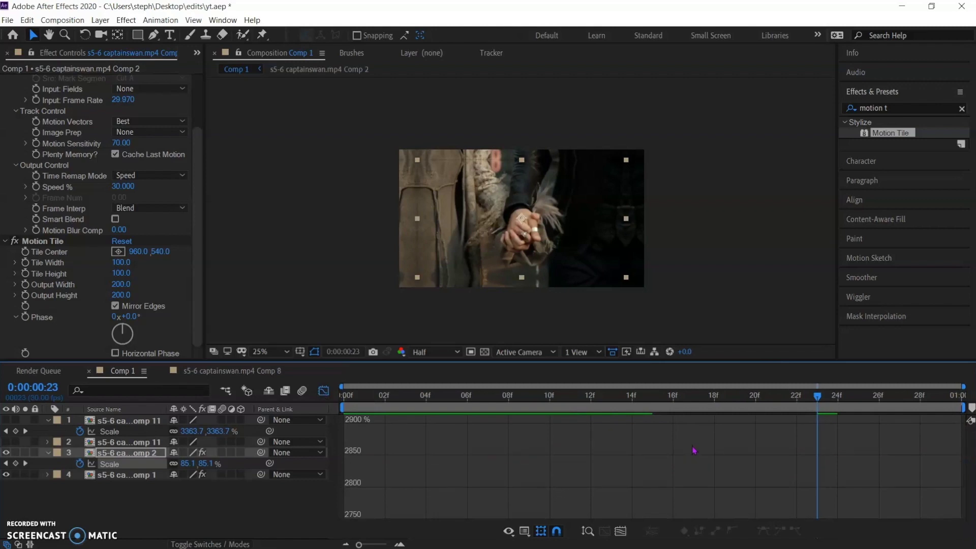
pyautogui.scroll(-5, 694, 451)
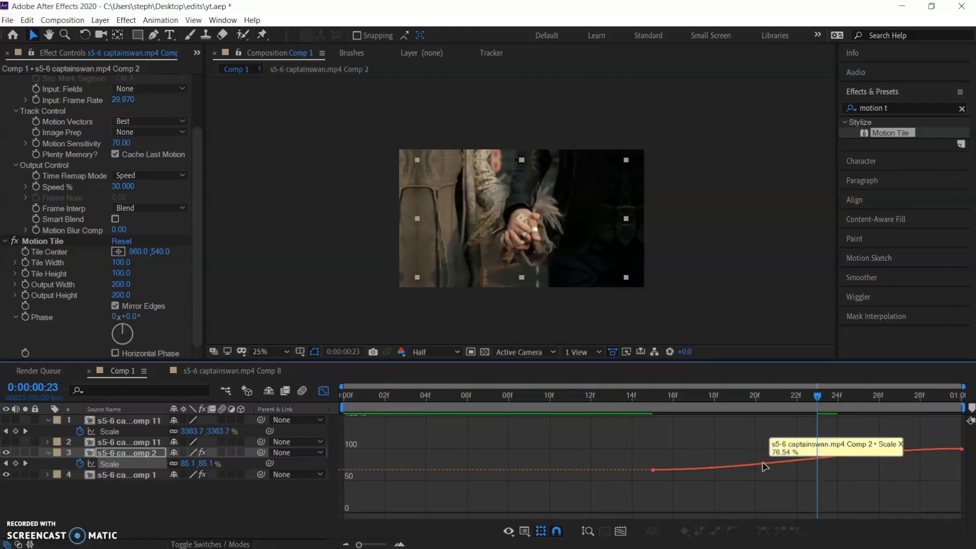
pyautogui.click(764, 465)
pyautogui.moveTo(756, 469); pyautogui.dragTo(639, 457)
pyautogui.moveTo(859, 448); pyautogui.dragTo(700, 457)
# Leave the Graph Editor, make both masked copies visible again and preview the transition from the start.
pyautogui.moveTo(817, 396); pyautogui.dragTo(314, 503)
pyautogui.click(323, 391)
pyautogui.moveTo(344, 396); pyautogui.dragTo(652, 462)
pyautogui.click(672, 456)
pyautogui.moveTo(653, 396); pyautogui.dragTo(331, 437)
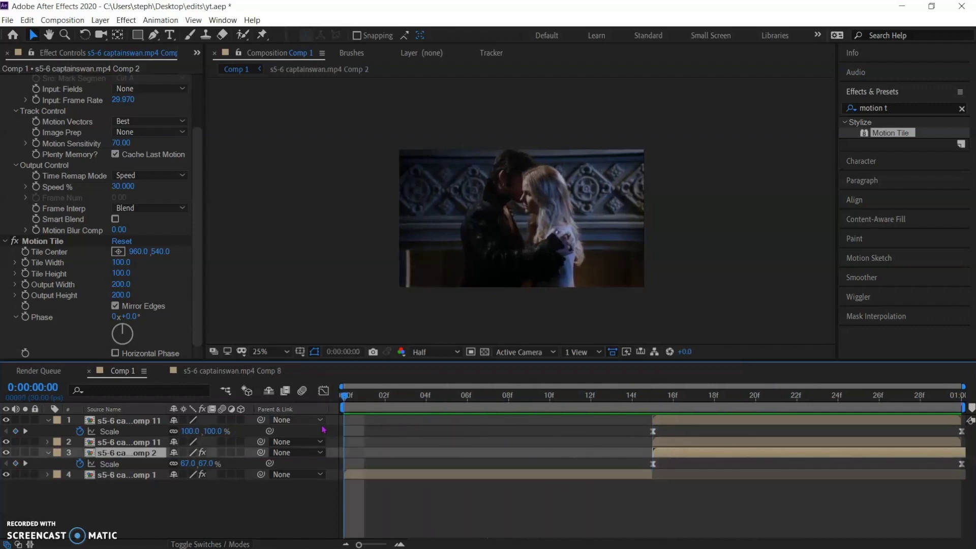
pyautogui.click(335, 327)
pyautogui.press('space')
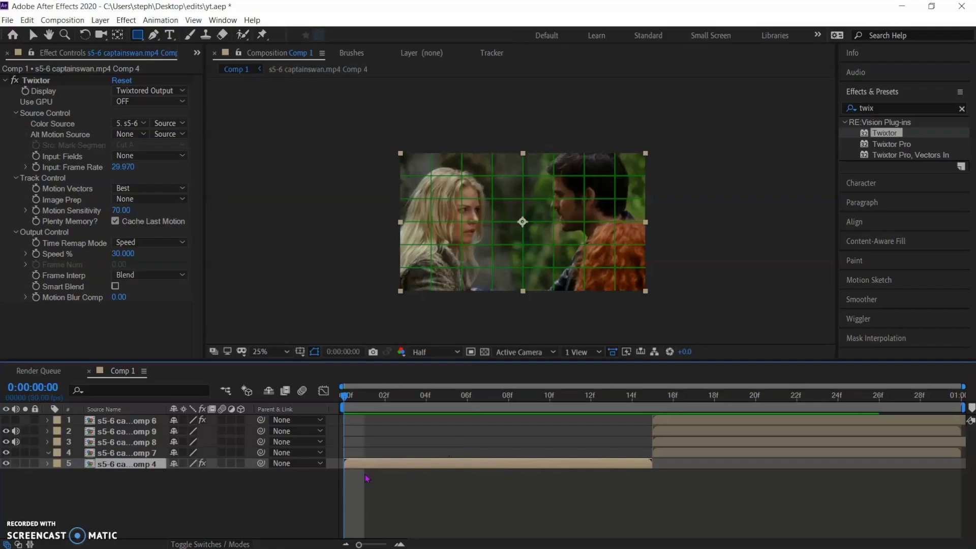
# In the other transition's composition, set a 100% opacity keyframe at the start of the bottom clip and show the top layer.
pyautogui.press('t')
pyautogui.click(80, 475)
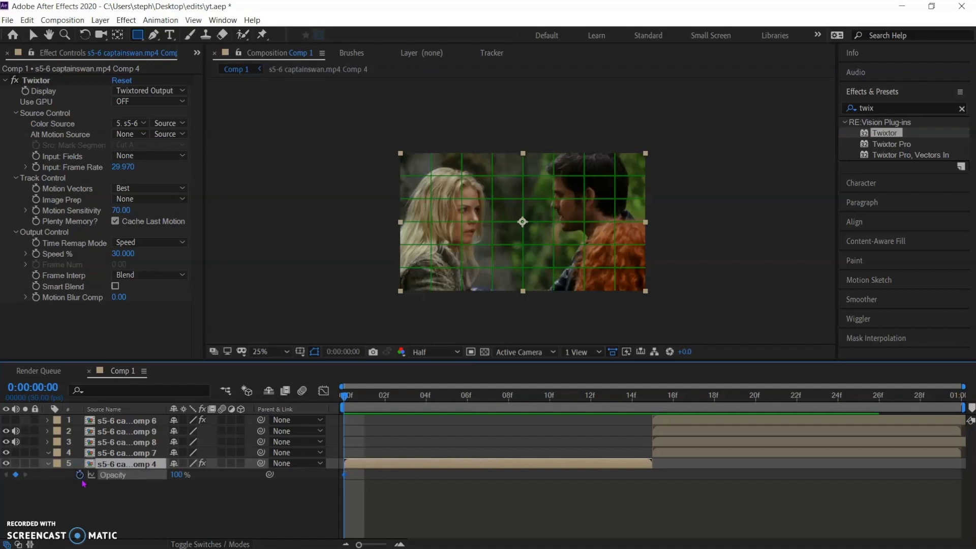
pyautogui.click(6, 420)
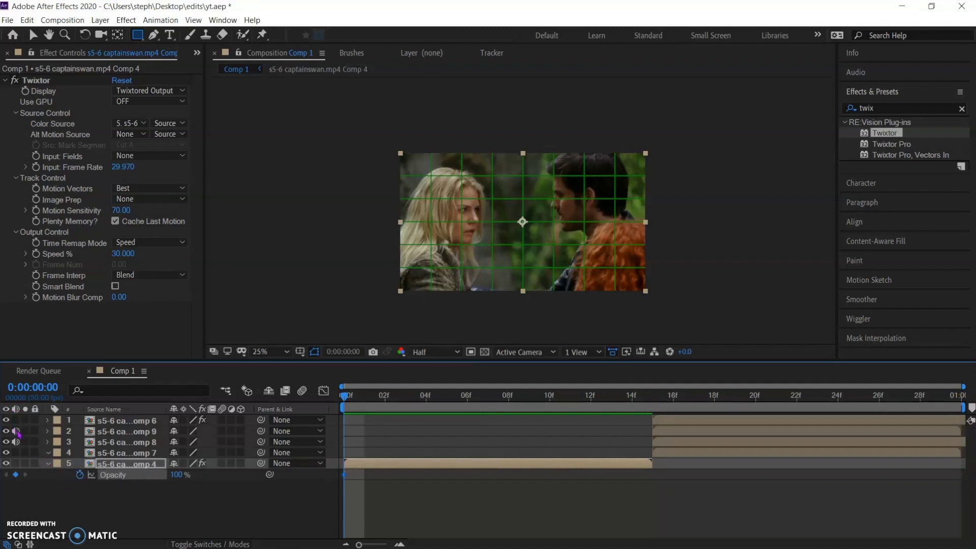
# Keyframe the bottom clip's opacity at 0% and place that keyframe at the clip's end, 0:00:00:15.
pyautogui.moveTo(349, 402); pyautogui.dragTo(624, 459)
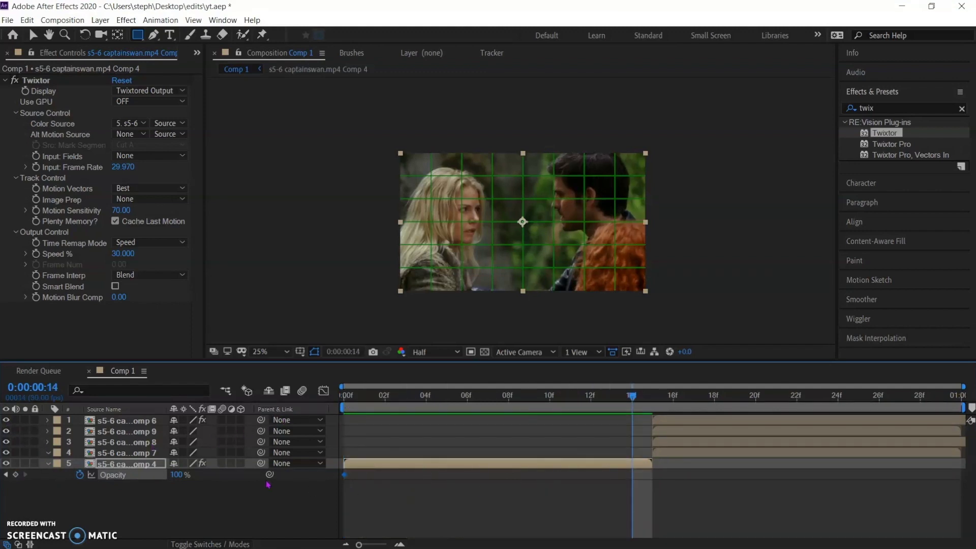
pyautogui.click(177, 476)
pyautogui.write('0')
pyautogui.press('Return')
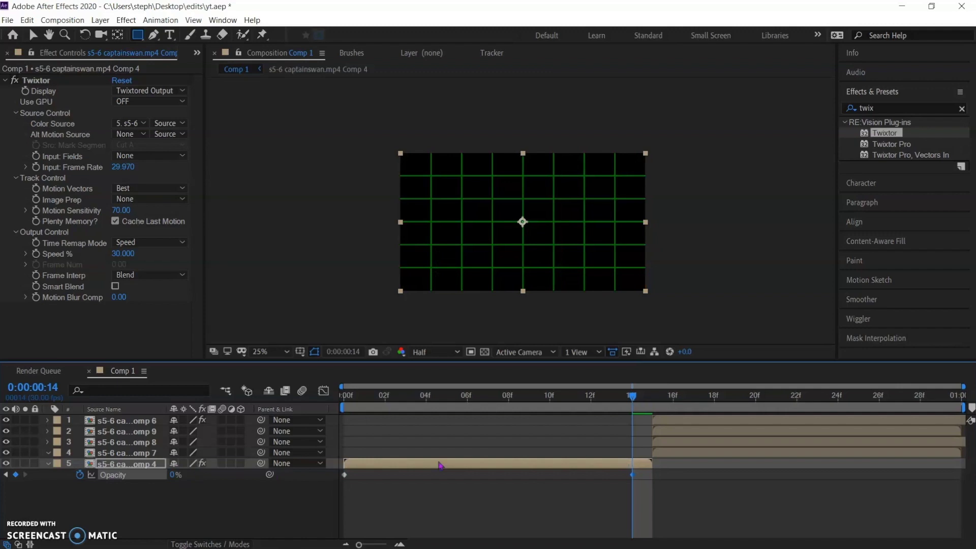
pyautogui.moveTo(633, 476); pyautogui.dragTo(651, 476)
# Apply Easy Ease to both opacity keyframes of the bottom clip.
pyautogui.moveTo(631, 402); pyautogui.dragTo(532, 414)
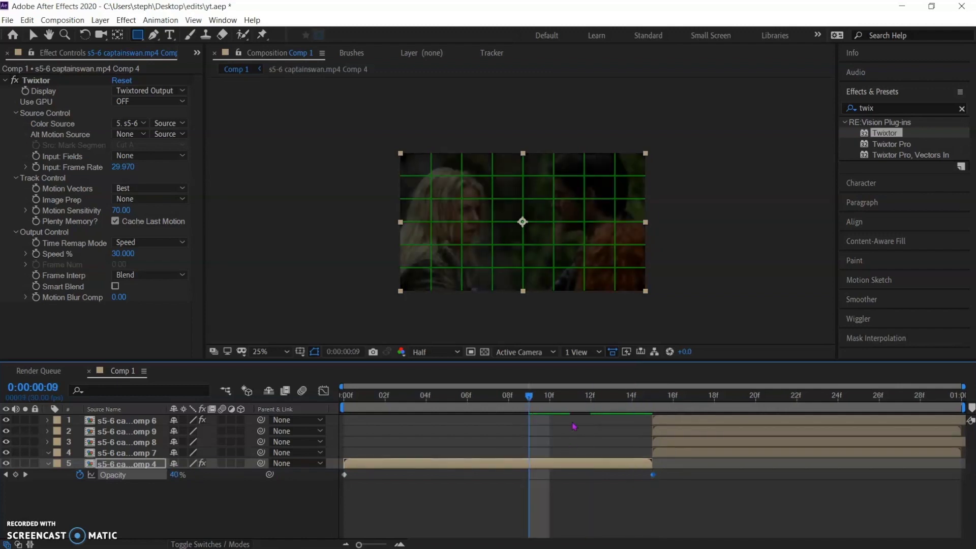
pyautogui.moveTo(668, 470); pyautogui.dragTo(345, 484)
pyautogui.rightClick(344, 476)
pyautogui.moveTo(382, 465)
pyautogui.click(575, 392)
# Reshape the bottom clip's opacity curve in the Graph Editor so it stays high at first and drops steeply near the last keyframe.
pyautogui.click(324, 390)
pyautogui.click(510, 464)
pyautogui.moveTo(549, 493); pyautogui.dragTo(646, 442)
pyautogui.moveTo(446, 431); pyautogui.dragTo(555, 431)
# Play the composition from the start to check the bottom clip's fade-out.
pyautogui.click(344, 395)
pyautogui.press('space')
pyautogui.press('space')
pyautogui.click(344, 395)
pyautogui.press('space')
pyautogui.press('space')
# Leave the Graph Editor, go to 0:00:00:15 and hide the top three layers.
pyautogui.click(323, 391)
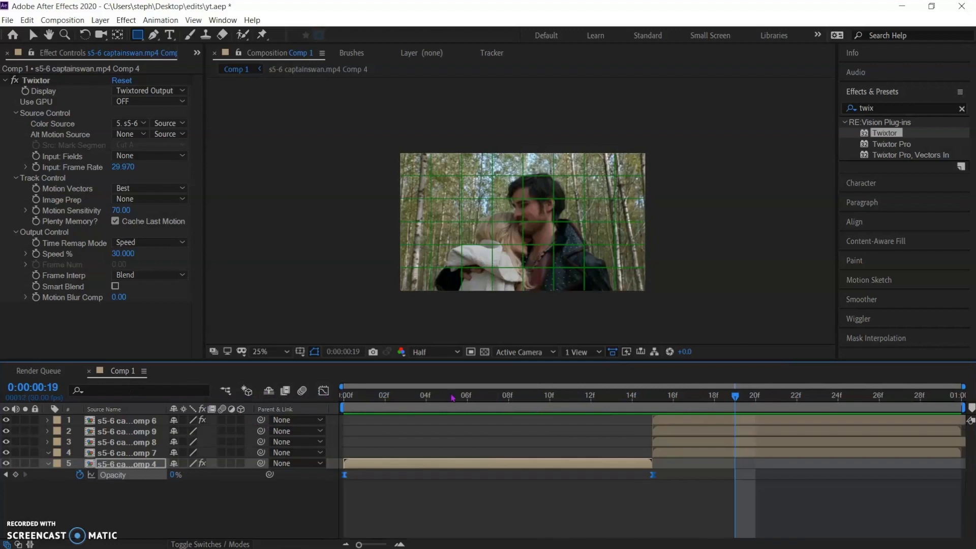
pyautogui.moveTo(736, 396); pyautogui.dragTo(653, 397)
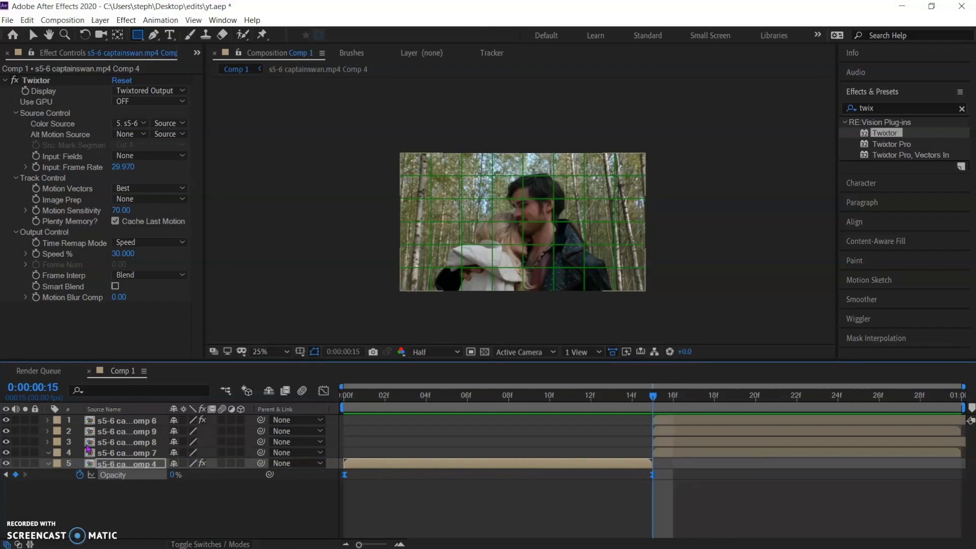
pyautogui.moveTo(7, 421); pyautogui.dragTo(11, 443)
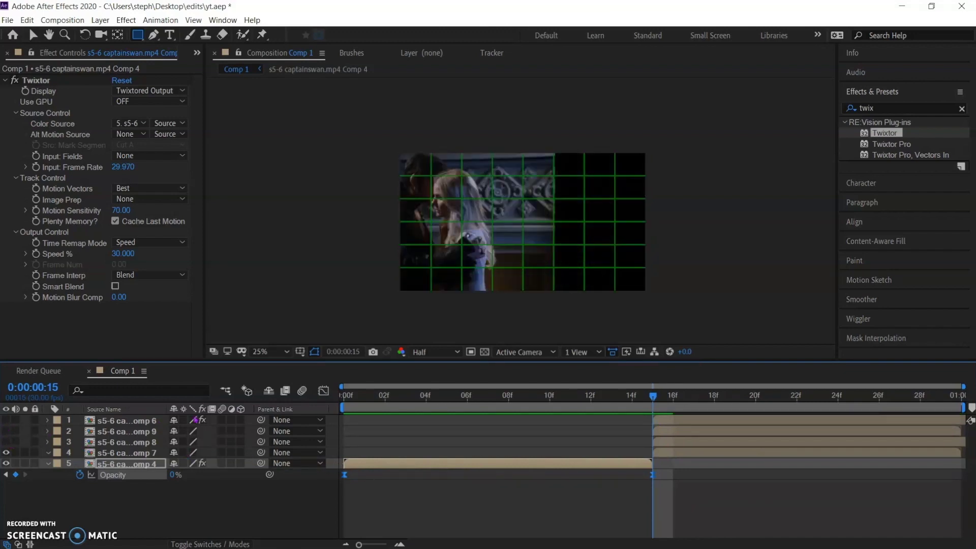
# Open the Comp 7 layer's precomp to inspect the clip inside it, and return to Comp 1.
pyautogui.click(671, 454)
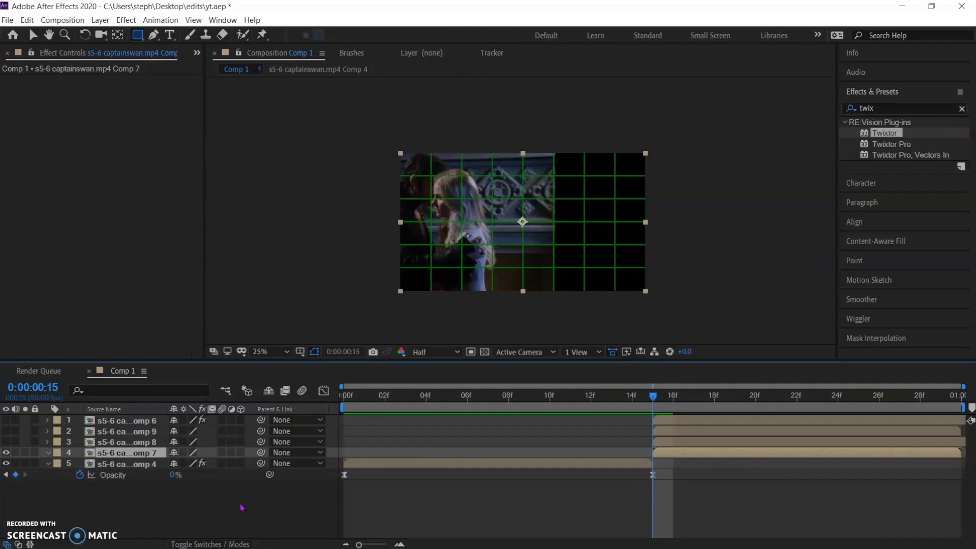
pyautogui.doubleClick(696, 457)
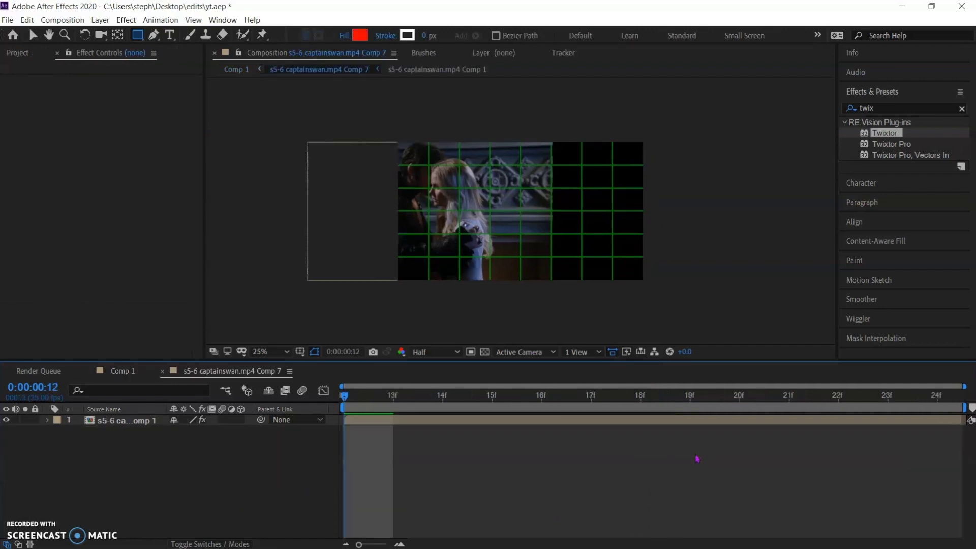
pyautogui.click(349, 418)
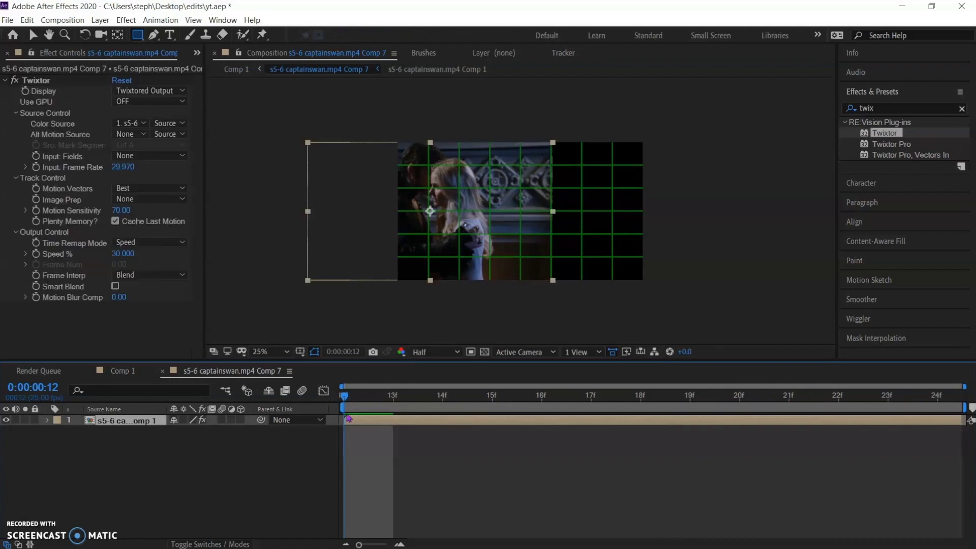
pyautogui.click(122, 373)
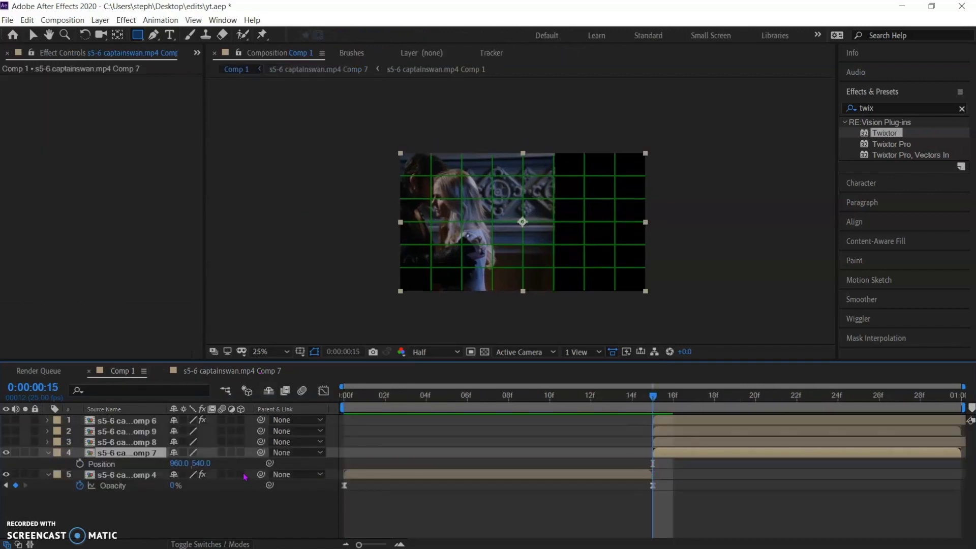
# Try a slight horizontal shift of the Comp 7 layer, undo it, and scrub through its precomp before returning to Comp 1.
pyautogui.moveTo(181, 463); pyautogui.dragTo(190, 464)
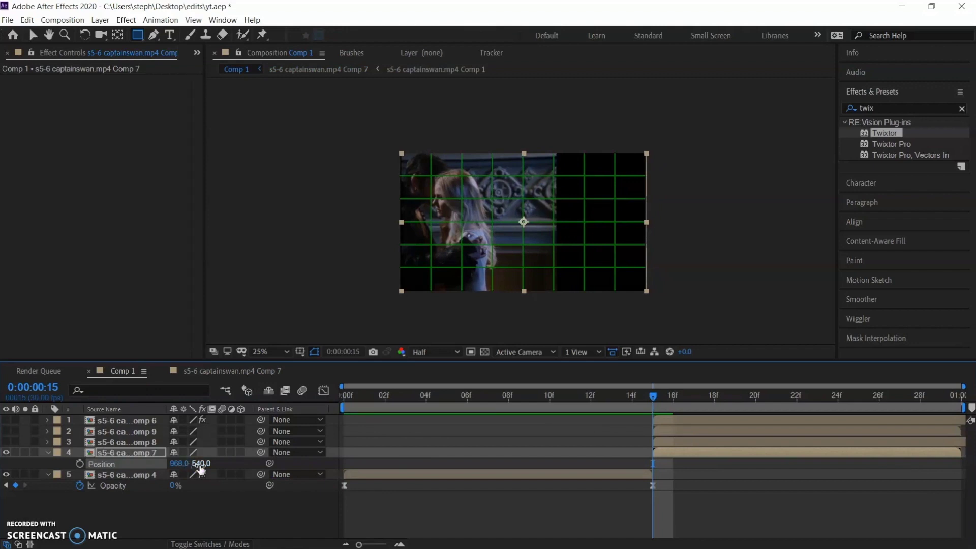
pyautogui.hotkey('ctrl', 'z')
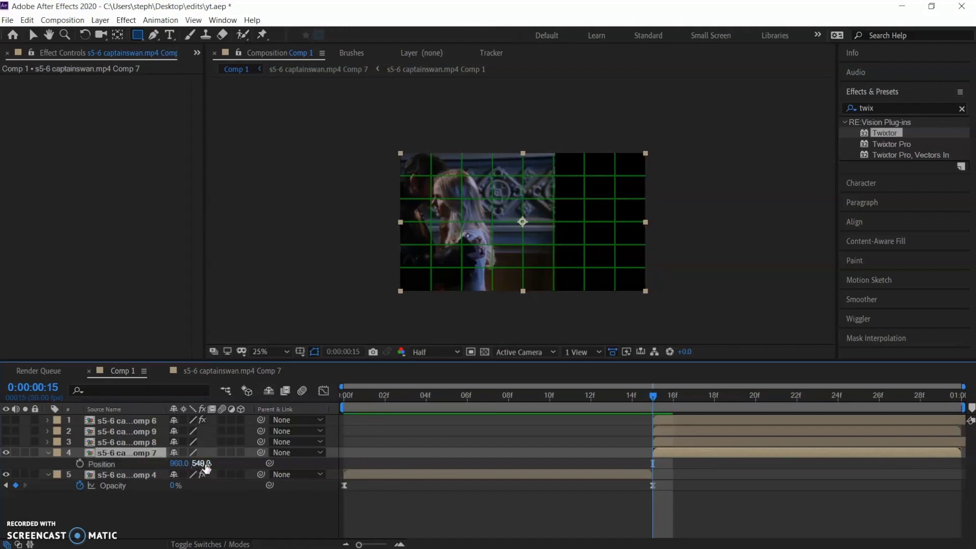
pyautogui.doubleClick(689, 454)
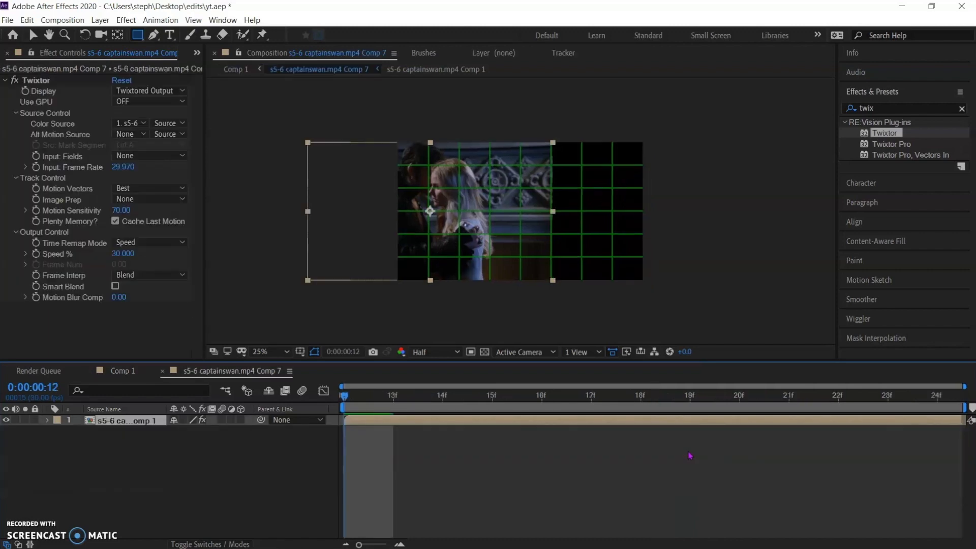
pyautogui.moveTo(347, 397); pyautogui.dragTo(386, 399)
pyautogui.click(116, 376)
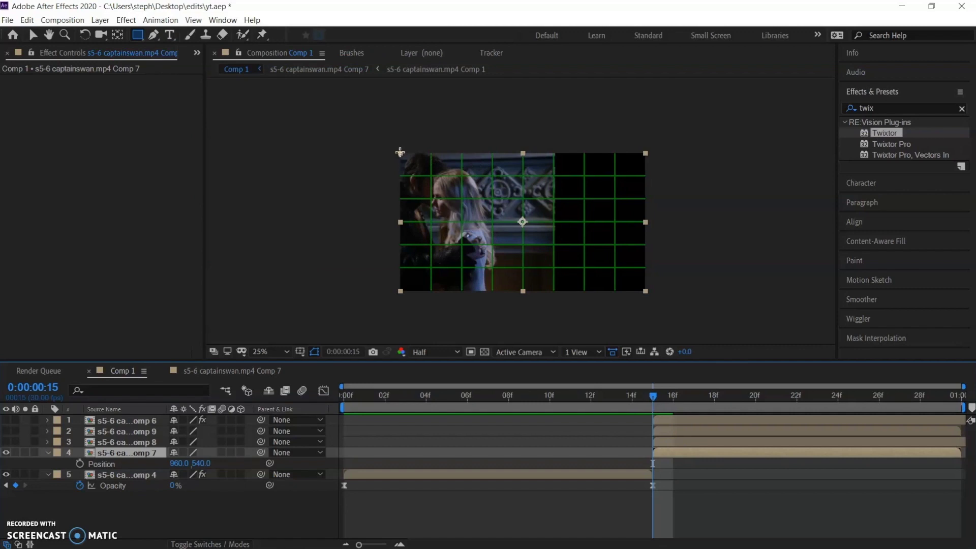
# Draw a full-height rectangular mask over the first two grid columns of the Comp 7 layer.
pyautogui.moveTo(394, 150)
pyautogui.mouseDown()
pyautogui.moveTo(474, 285)
pyautogui.moveTo(461, 299)
pyautogui.mouseUp()
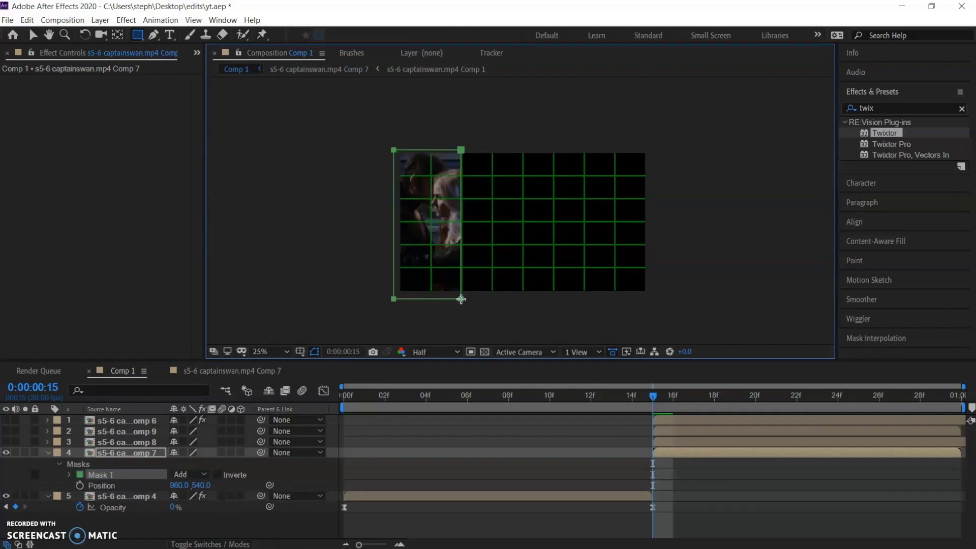
pyautogui.click(688, 453)
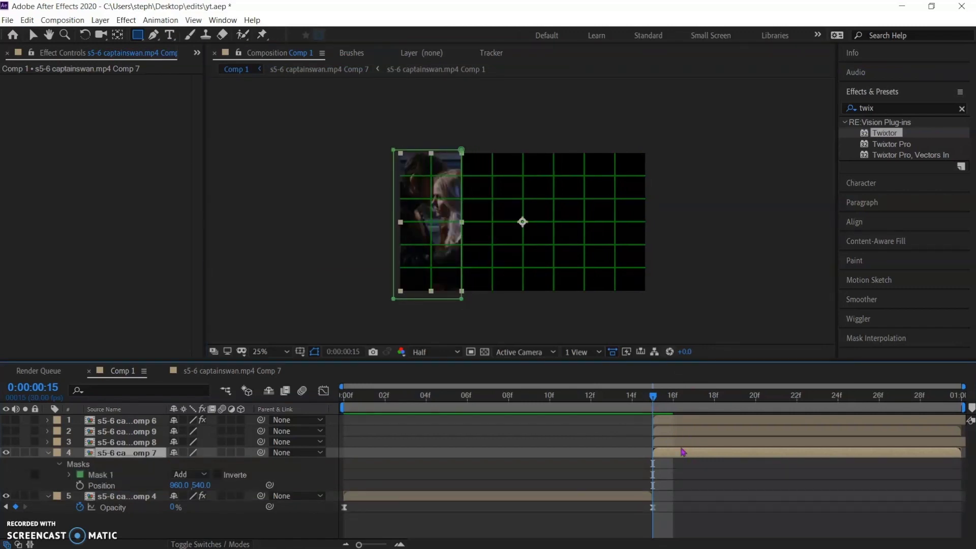
# Try sliding the Comp 7 clip inside its mask with the Pan Behind tool, and undo the shift.
pyautogui.click(117, 37)
pyautogui.moveTo(420, 243)
pyautogui.mouseDown()
pyautogui.moveTo(439, 244)
pyautogui.moveTo(401, 245)
pyautogui.mouseUp()
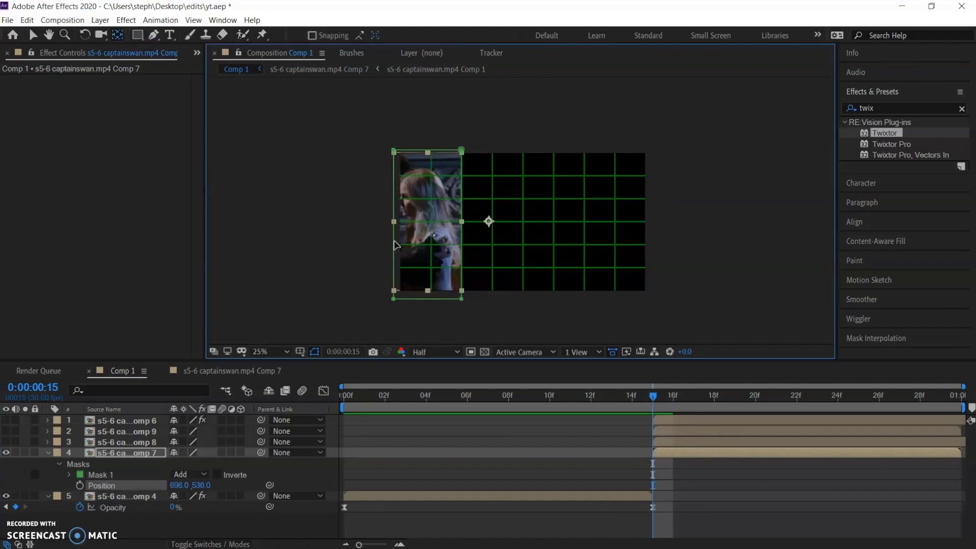
pyautogui.click(33, 36)
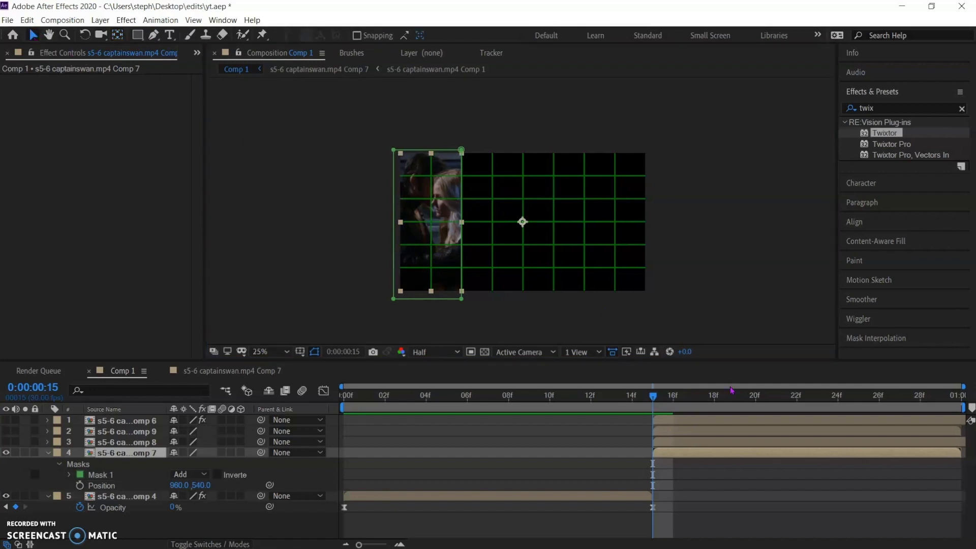
pyautogui.click(721, 454)
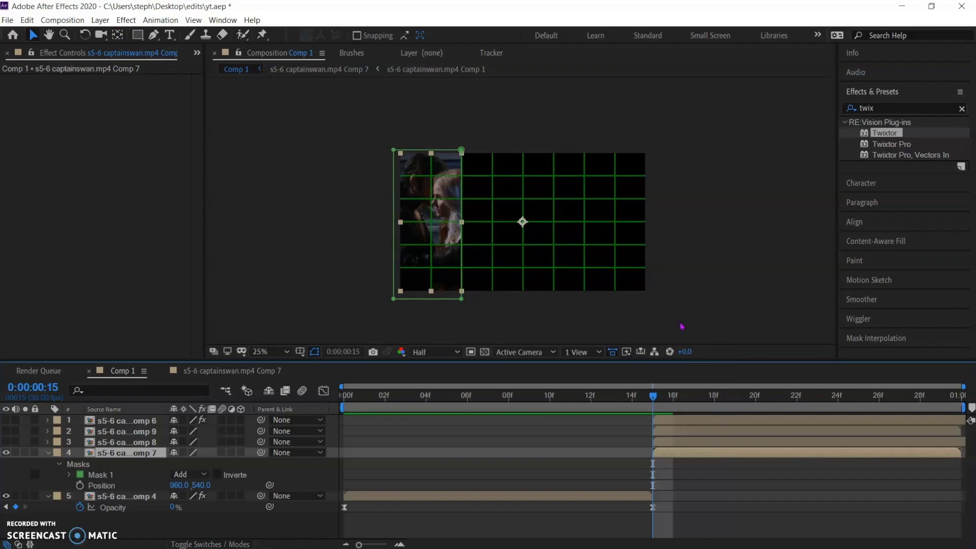
# Show the Comp 8 layer and draw a full-height rectangular mask over its third and fourth grid columns.
pyautogui.click(716, 443)
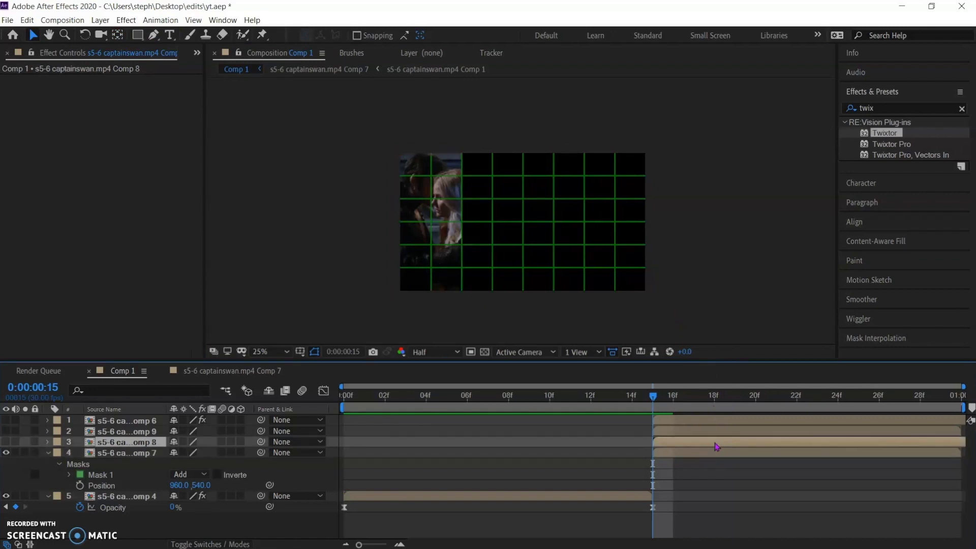
pyautogui.click(6, 442)
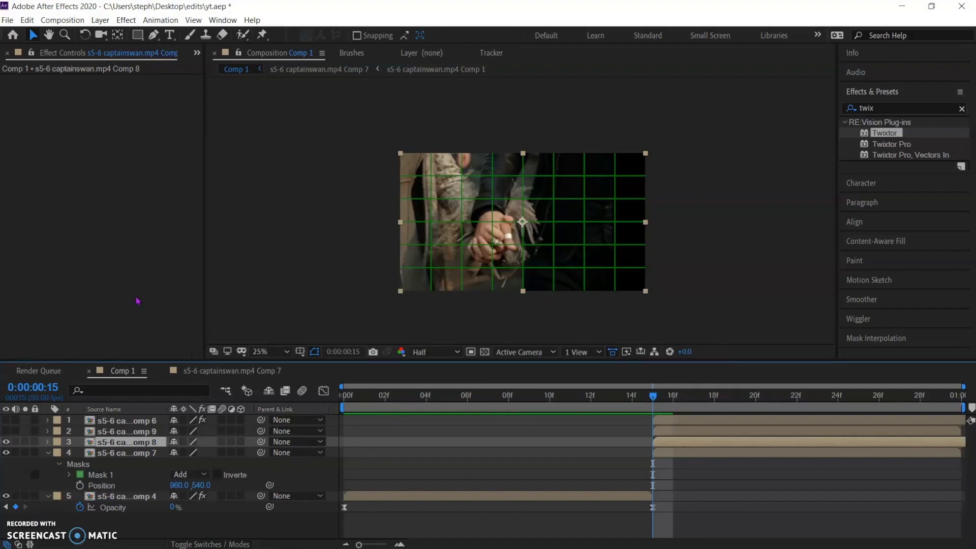
pyautogui.click(137, 35)
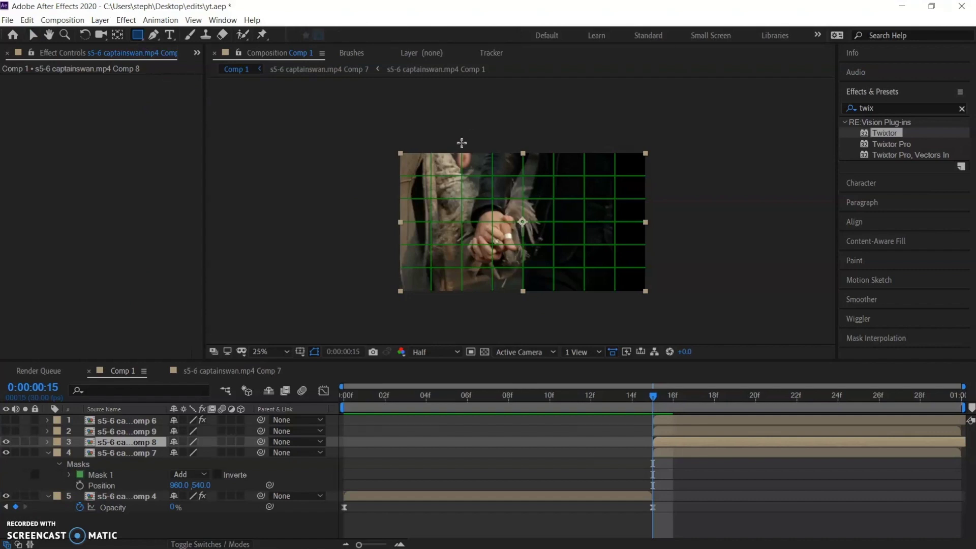
pyautogui.moveTo(462, 142); pyautogui.dragTo(522, 293)
# Show the Comp 9 layer and draw a full-height rectangular mask over its fifth and sixth grid columns.
pyautogui.click(693, 434)
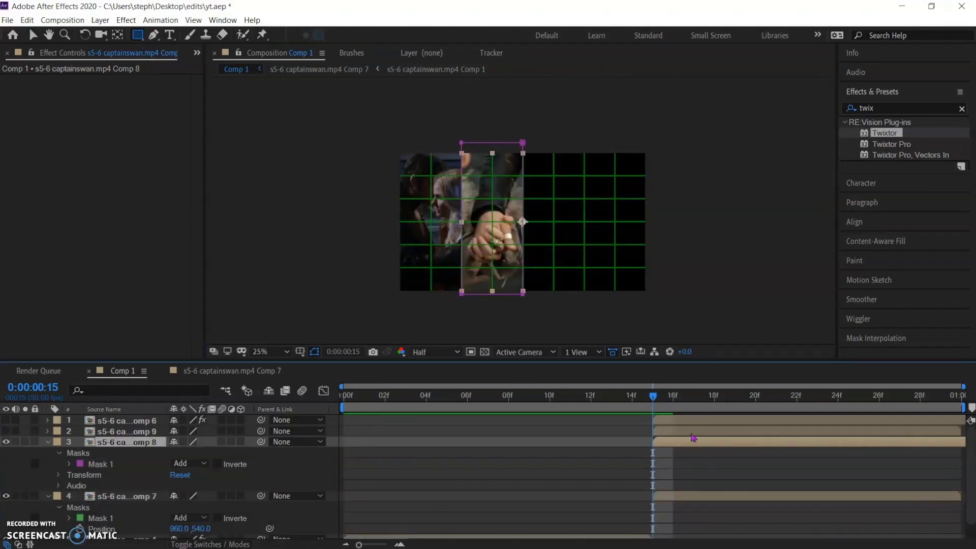
pyautogui.click(6, 431)
pyautogui.moveTo(522, 144); pyautogui.dragTo(584, 298)
# Show the Comp 6 layer, shift its clip horizontally so the couple reaches the last two grid columns, and precompose it.
pyautogui.click(692, 421)
pyautogui.click(7, 420)
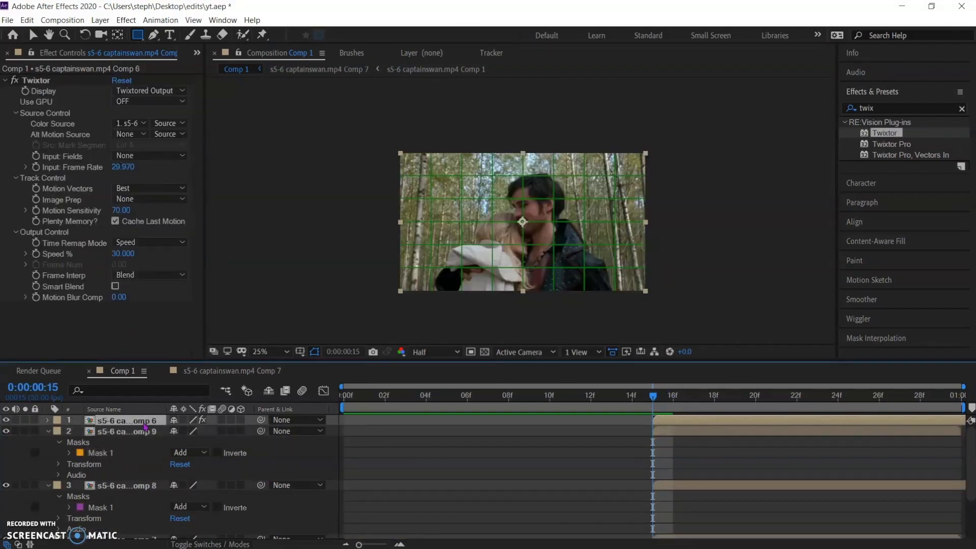
pyautogui.press('p')
pyautogui.moveTo(181, 431); pyautogui.dragTo(634, 413)
pyautogui.hotkey('ctrl', 'shift', 'c')
pyautogui.click(545, 333)
# Mask the precomposed Comp 10 layer to the last two grid columns and collapse the properties of all layers.
pyautogui.moveTo(654, 148); pyautogui.dragTo(584, 294)
pyautogui.press('v')
pyautogui.scroll(-3, 510, 486)
pyautogui.click(510, 486)
pyautogui.press('u')
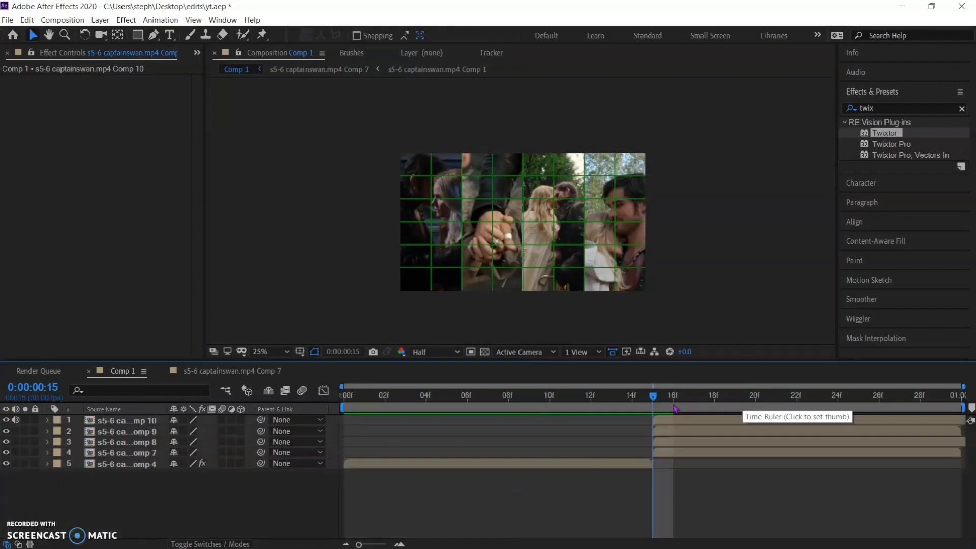
# Move the inner edge of the Comp 7 layer's mask slightly back from the grid line to open a narrow gap.
pyautogui.click(677, 456)
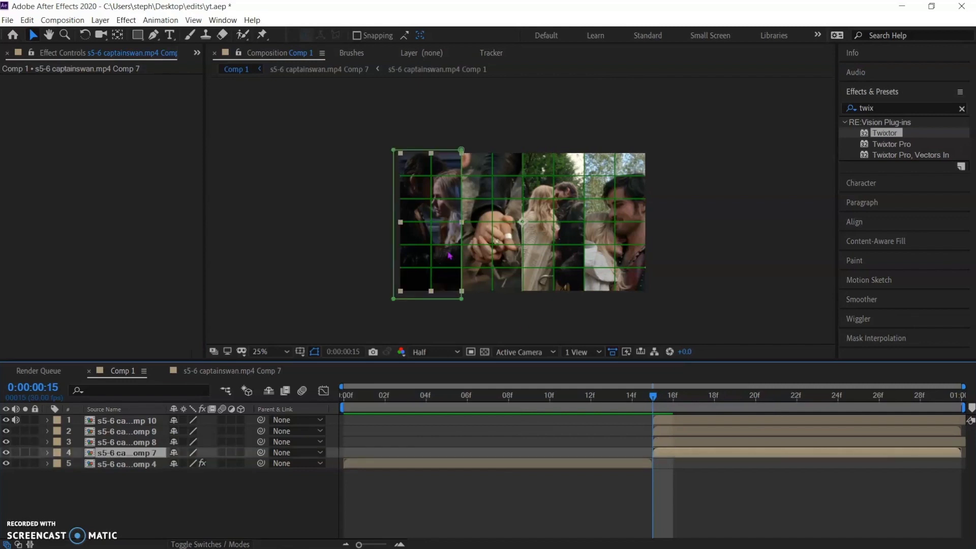
pyautogui.scroll(2, 449, 252)
pyautogui.scroll(-1, 448, 252)
pyautogui.press('h')
pyautogui.moveTo(396, 238); pyautogui.dragTo(561, 177)
pyautogui.scroll(2, 522, 247)
pyautogui.moveTo(562, 266); pyautogui.dragTo(575, 203)
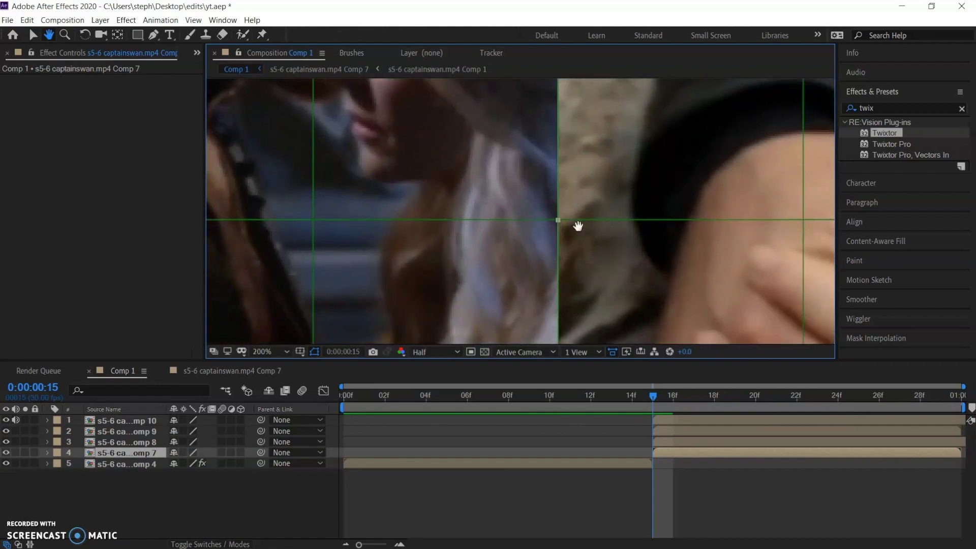
pyautogui.moveTo(578, 236); pyautogui.dragTo(586, 213)
pyautogui.press('v')
pyautogui.click(680, 454)
pyautogui.click(563, 216)
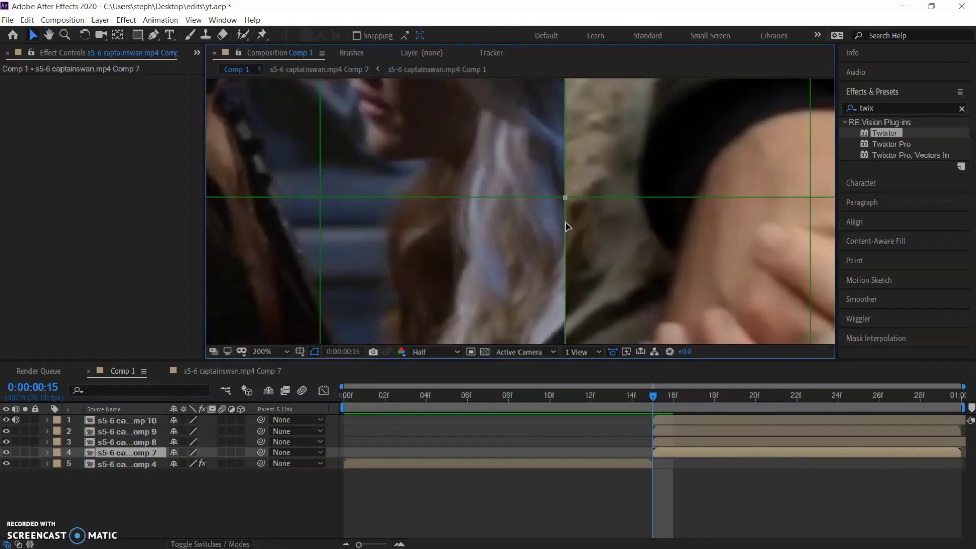
pyautogui.scroll(-4, 565, 227)
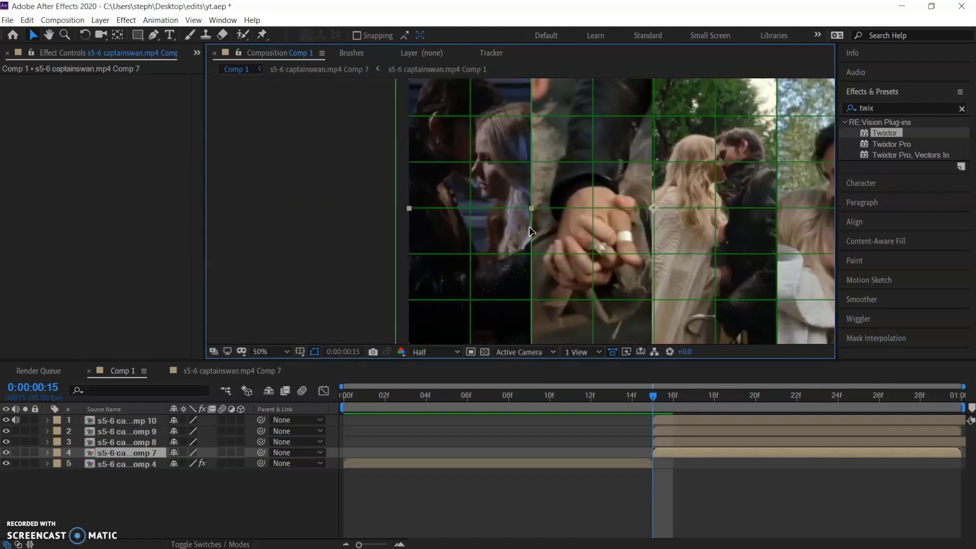
pyautogui.scroll(4, 529, 228)
pyautogui.doubleClick(566, 226)
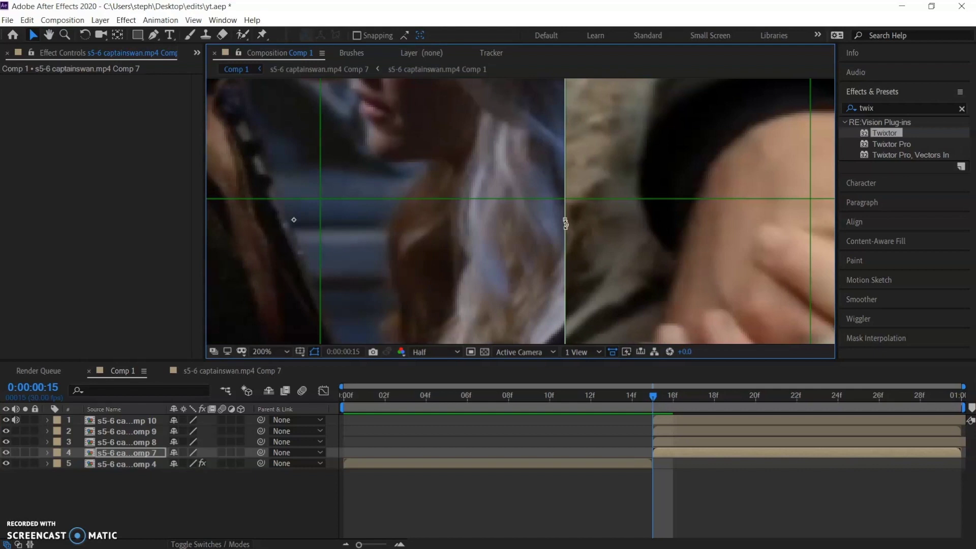
pyautogui.moveTo(565, 219); pyautogui.dragTo(560, 220)
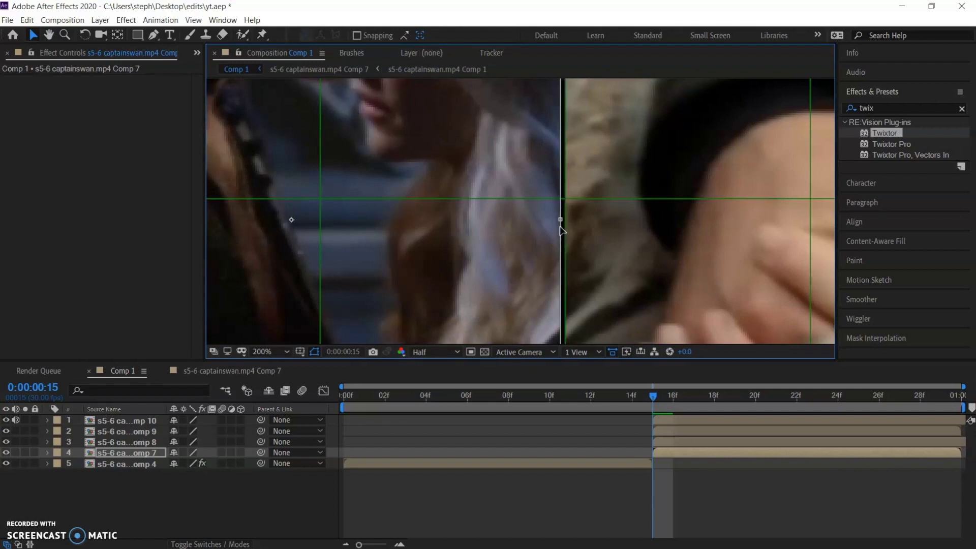
pyautogui.moveTo(560, 230); pyautogui.dragTo(562, 232)
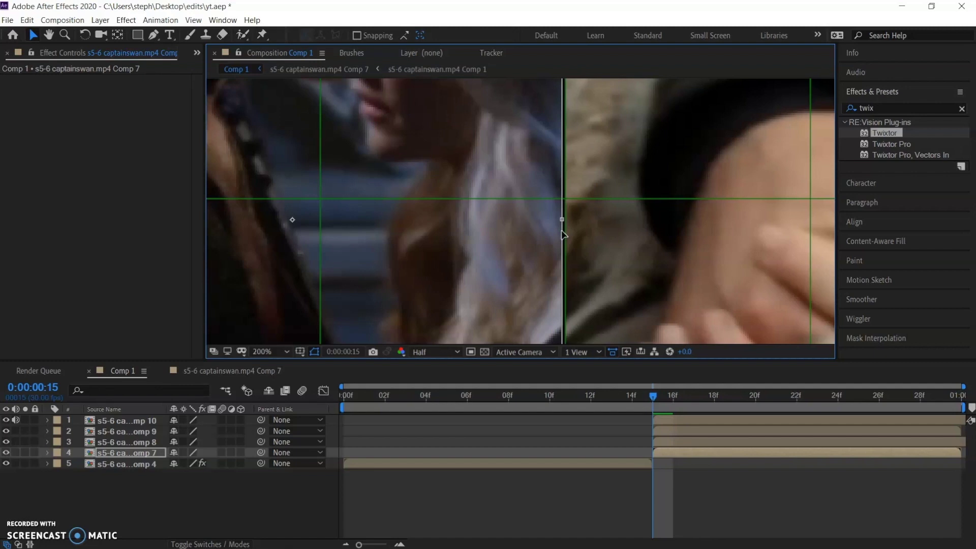
# Move the left edge of the Comp 8 layer's mask slightly right of the grid line to widen the gap.
pyautogui.press('.')
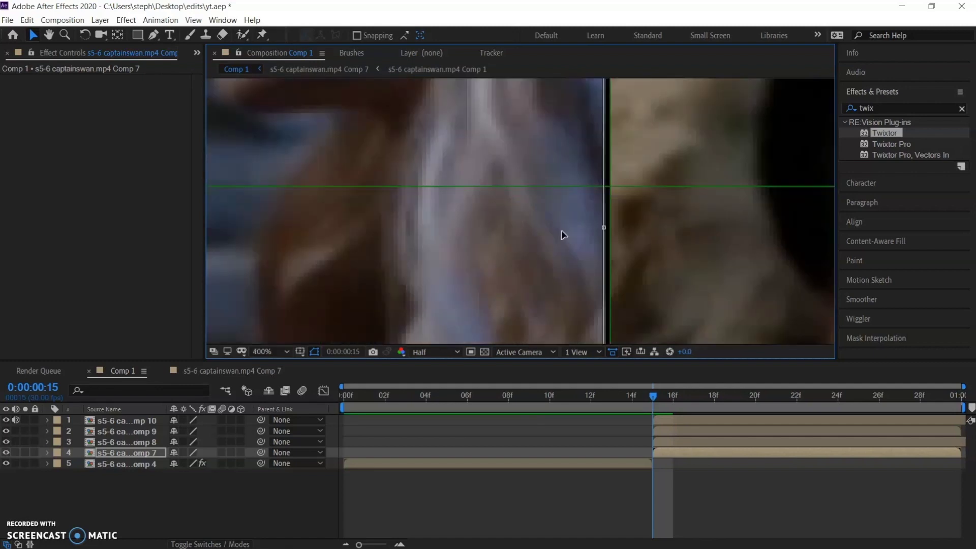
pyautogui.click(692, 444)
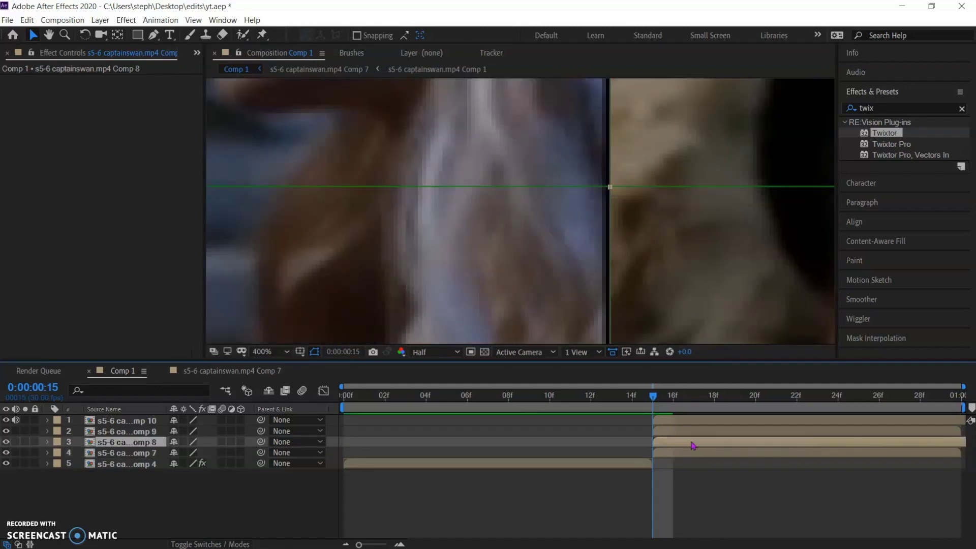
pyautogui.click(610, 206)
pyautogui.moveTo(611, 133); pyautogui.dragTo(615, 134)
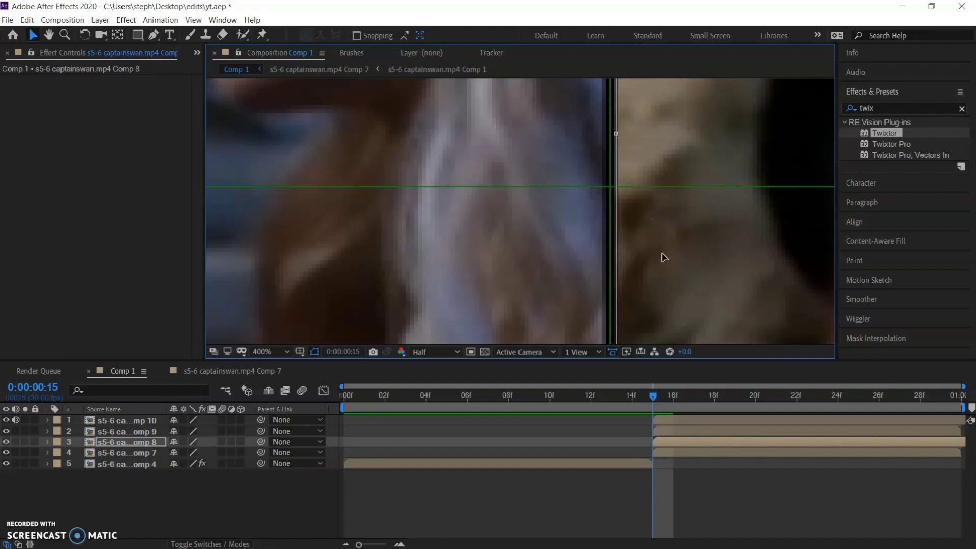
# Move the right edge of the Comp 8 layer's mask slightly left of the grid line beside the Comp 9 strip.
pyautogui.moveTo(696, 249); pyautogui.dragTo(300, 237)
pyautogui.moveTo(793, 205); pyautogui.dragTo(220, 190)
pyautogui.moveTo(632, 147); pyautogui.dragTo(557, 240)
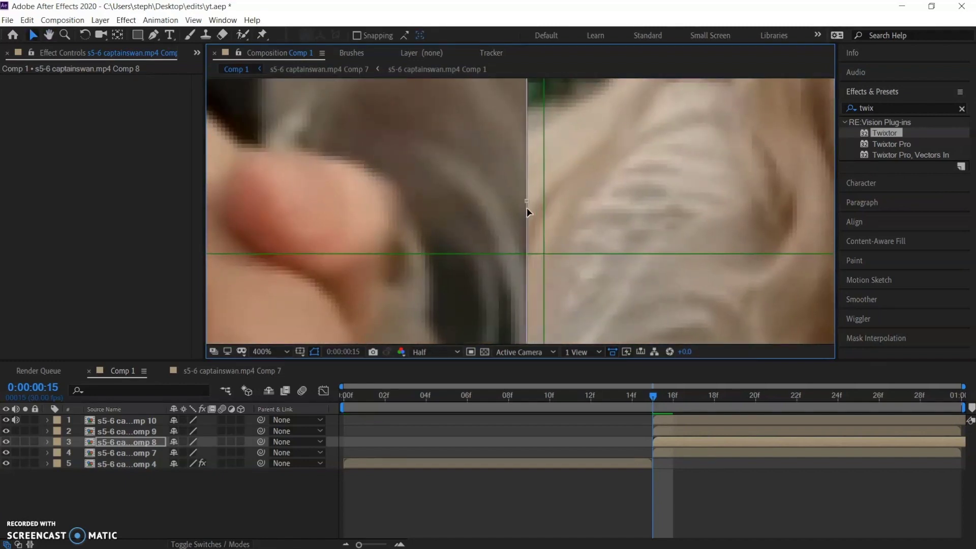
pyautogui.click(527, 257)
# Move both vertical edges of the Comp 9 layer's mask slightly inside their grid lines to leave narrow gaps.
pyautogui.moveTo(527, 262); pyautogui.dragTo(551, 262)
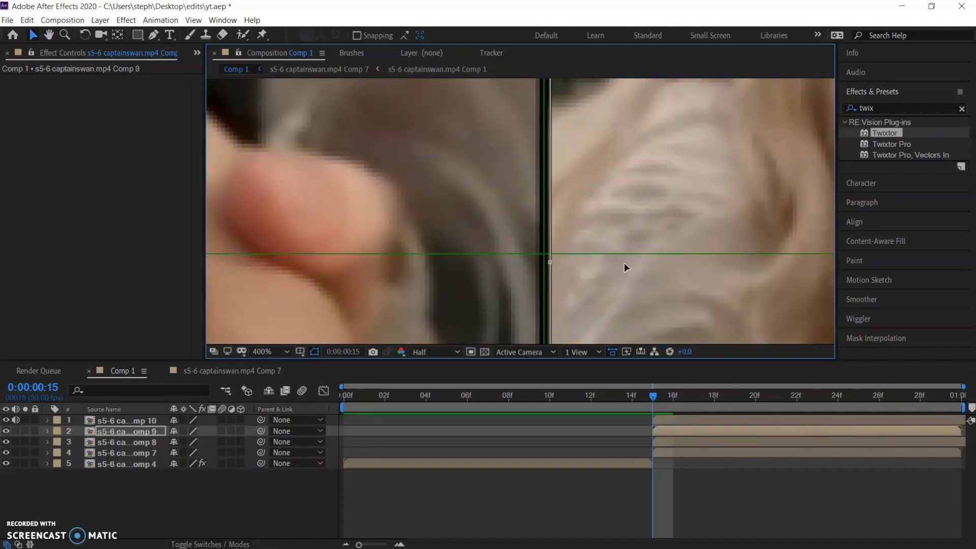
pyautogui.scroll(-1, 625, 264)
pyautogui.moveTo(664, 224); pyautogui.dragTo(435, 226)
pyautogui.scroll(2, 436, 227)
pyautogui.moveTo(617, 278); pyautogui.dragTo(530, 192)
pyautogui.moveTo(549, 245)
pyautogui.mouseDown()
pyautogui.moveTo(558, 205)
pyautogui.moveTo(545, 255)
pyautogui.mouseUp()
pyautogui.click(570, 238)
pyautogui.click(704, 431)
# Move the left edge of the Comp 10 layer's mask slightly right to leave a narrow gap, and hide the grid.
pyautogui.click(687, 421)
pyautogui.scroll(-1, 539, 205)
pyautogui.moveTo(539, 204); pyautogui.dragTo(544, 207)
pyautogui.scroll(-1, 544, 208)
pyautogui.scroll(-5, 545, 208)
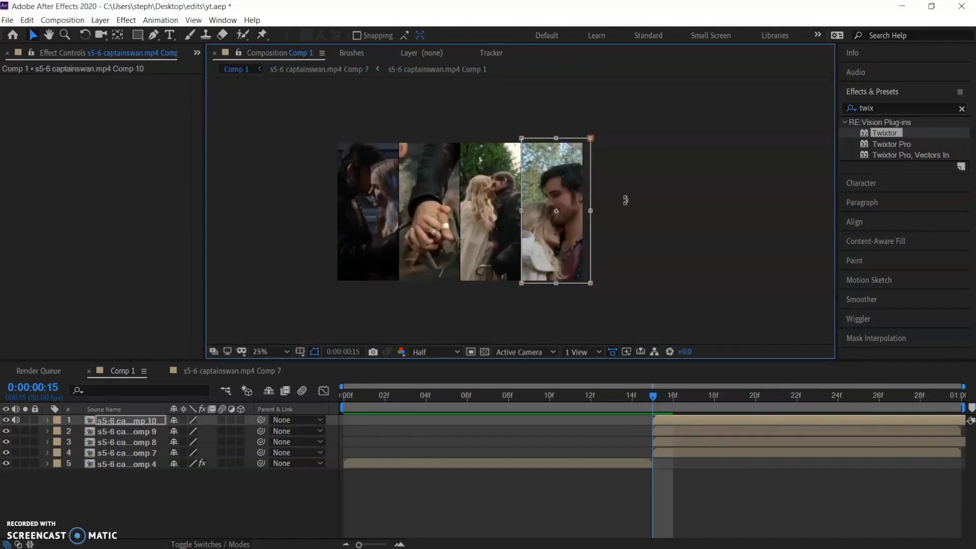
pyautogui.click(713, 493)
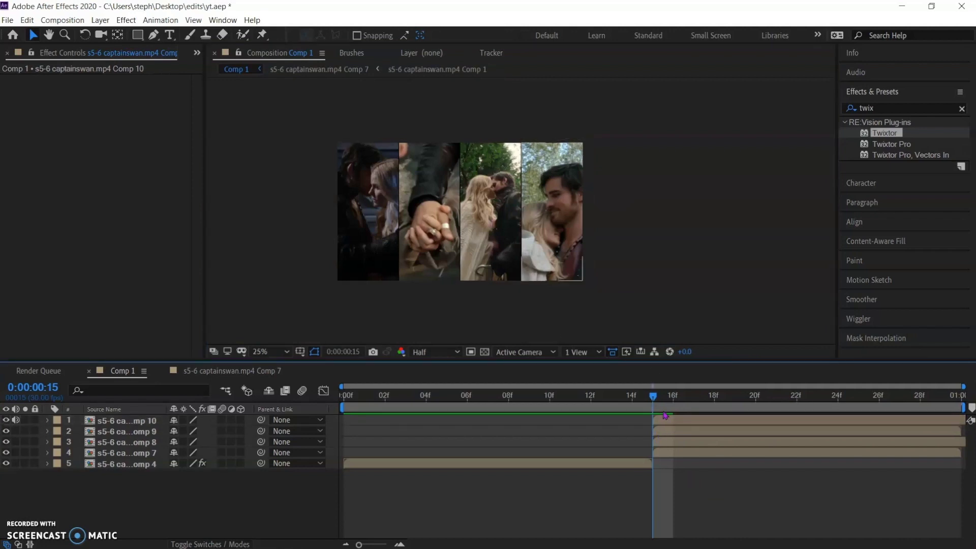
pyautogui.moveTo(653, 397); pyautogui.dragTo(644, 415)
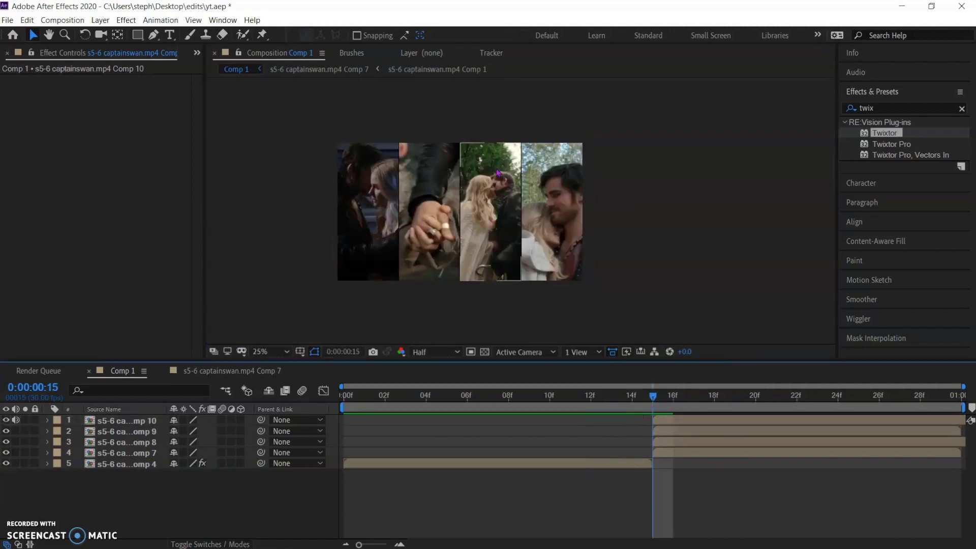
pyautogui.scroll(1, 501, 176)
pyautogui.scroll(-1, 495, 168)
pyautogui.moveTo(519, 191); pyautogui.dragTo(583, 197)
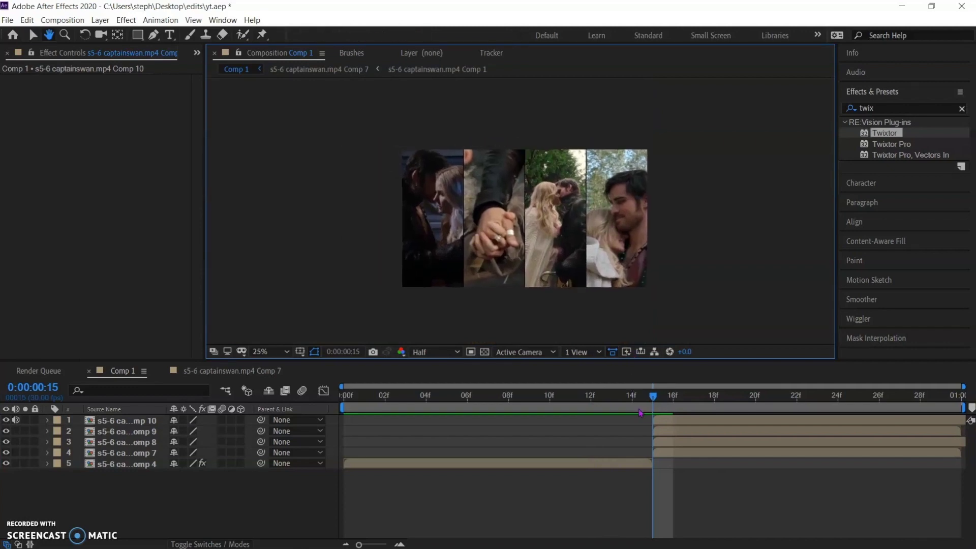
# Apply the S_BlurMoCurves effect to the Comp 7 layer.
pyautogui.click(673, 452)
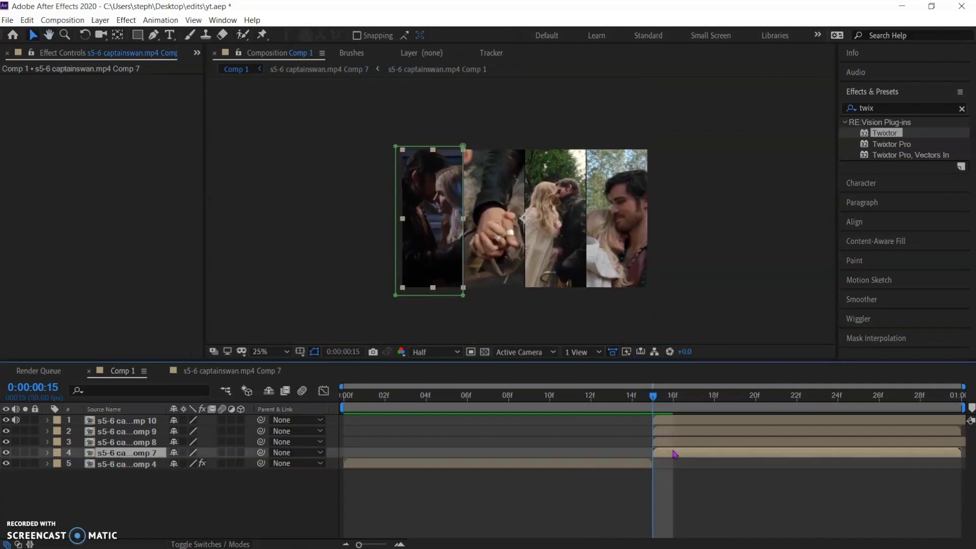
pyautogui.click(907, 111)
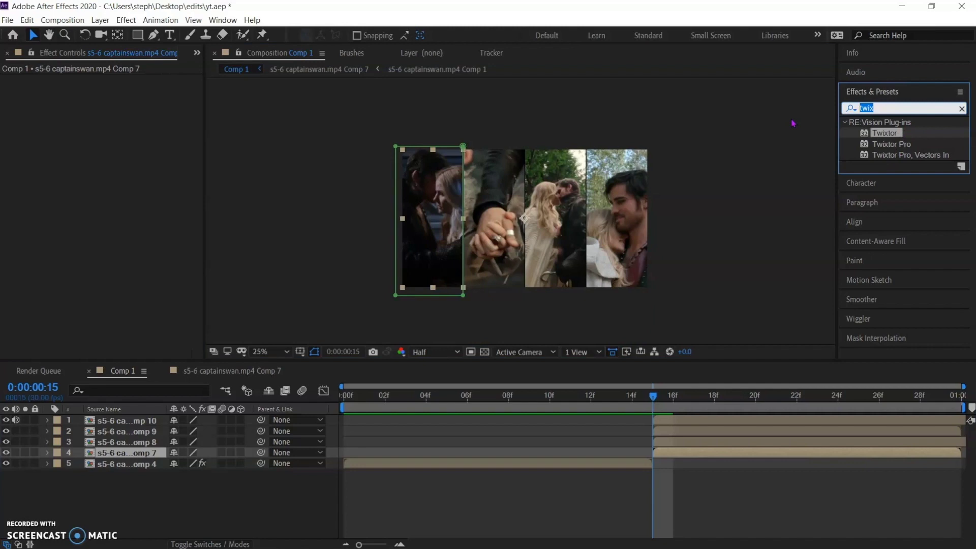
pyautogui.write('blurmocur')
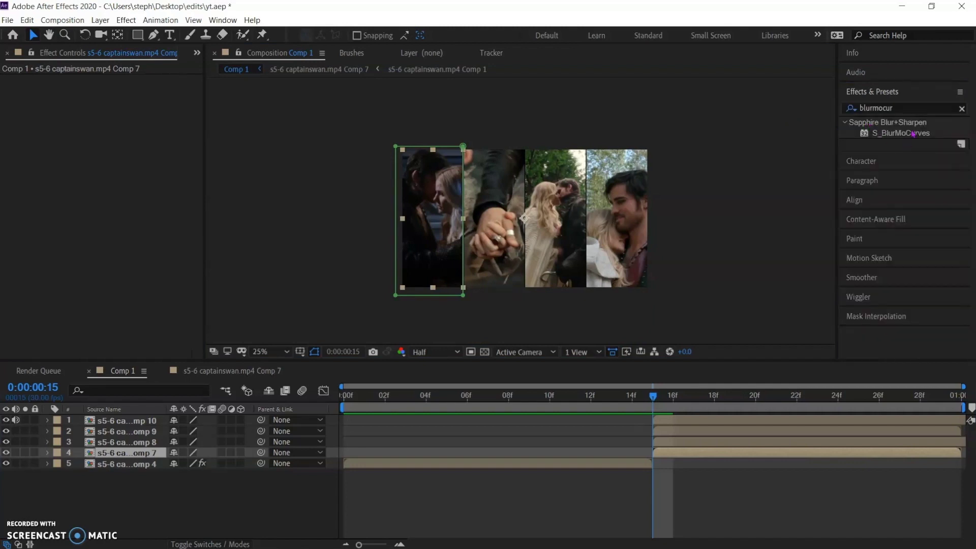
pyautogui.doubleClick(913, 133)
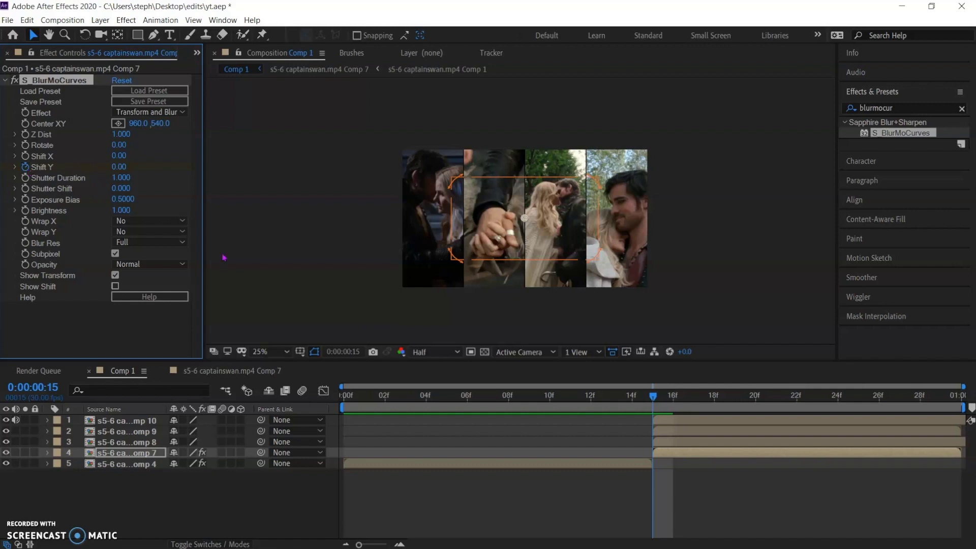
# Move the Comp 7 layer's Shift Y keyframe to the layer's end and set Shift Y to -1170 at frame 15.
pyautogui.click(669, 457)
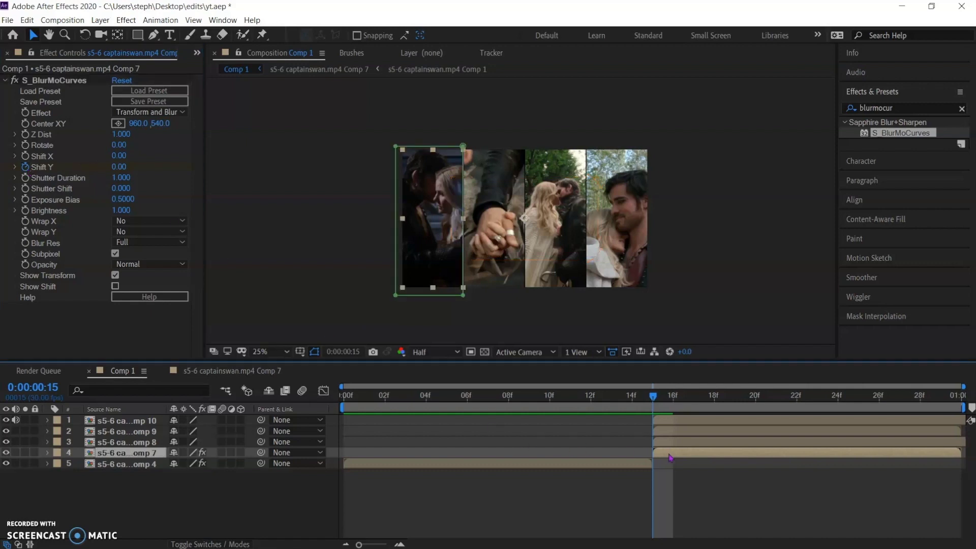
pyautogui.press('u')
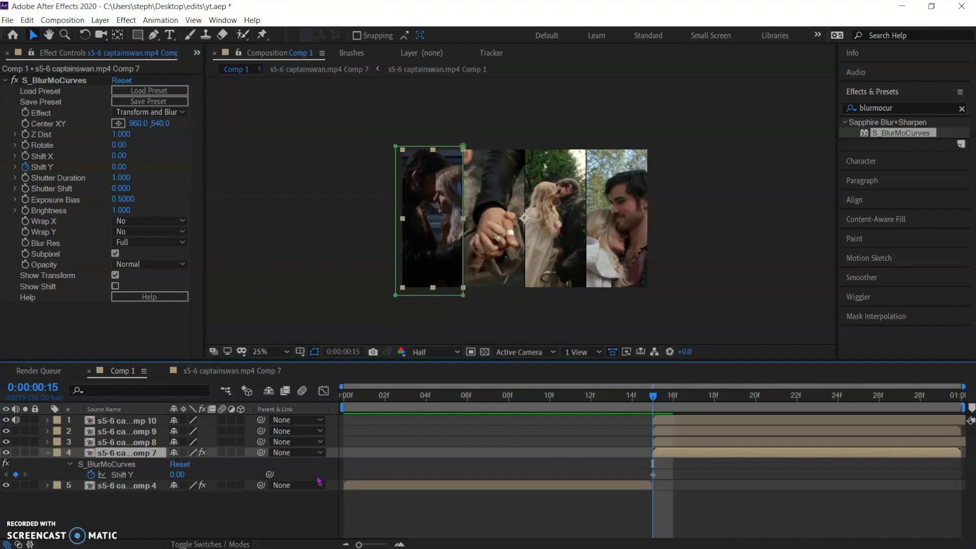
pyautogui.click(653, 476)
pyautogui.moveTo(653, 475); pyautogui.dragTo(962, 479)
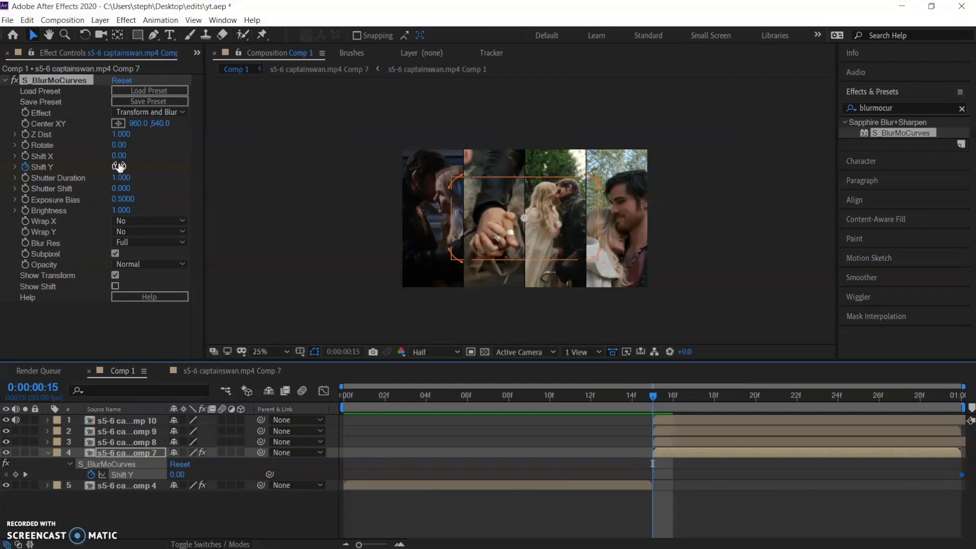
pyautogui.moveTo(121, 167); pyautogui.dragTo(104, 224)
pyautogui.moveTo(635, 474); pyautogui.dragTo(971, 481)
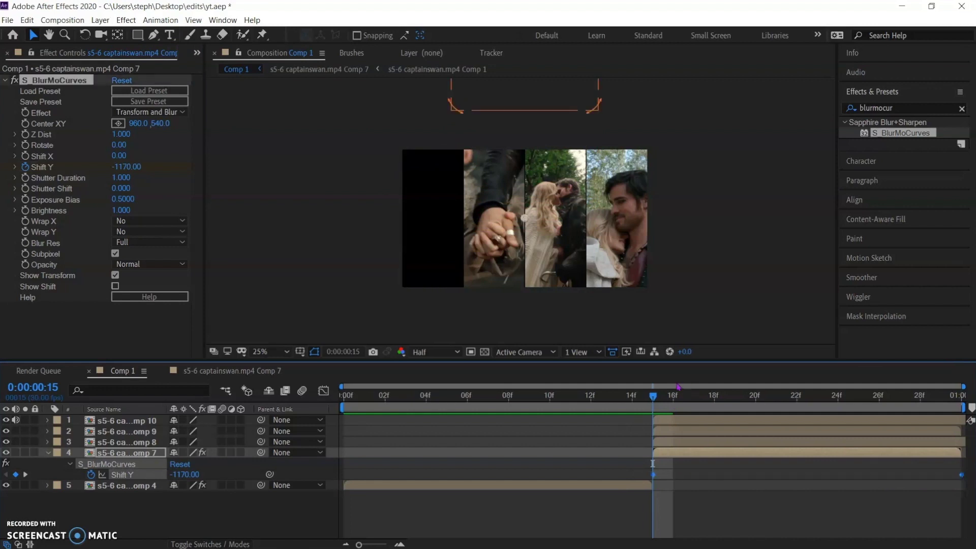
# Apply Easy Ease to both Shift Y keyframes of the Comp 7 layer.
pyautogui.moveTo(662, 396); pyautogui.dragTo(755, 399)
pyautogui.rightClick(655, 475)
pyautogui.moveTo(719, 467)
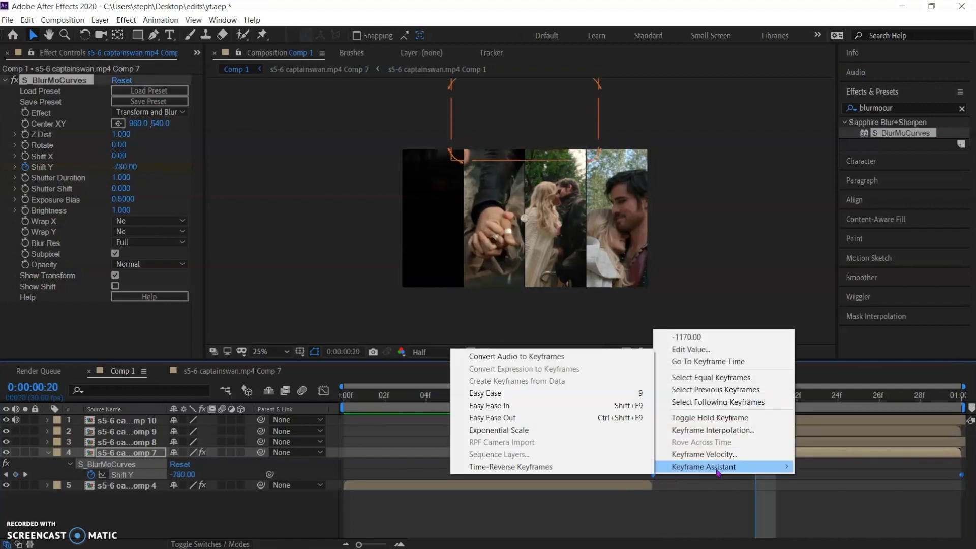
pyautogui.click(508, 396)
# Reshape Comp 7's Shift Y graph to rise steeply from the first keyframe and flatten gradually into the last, and preview the motion.
pyautogui.click(323, 390)
pyautogui.scroll(-5, 850, 465)
pyautogui.scroll(-5, 841, 481)
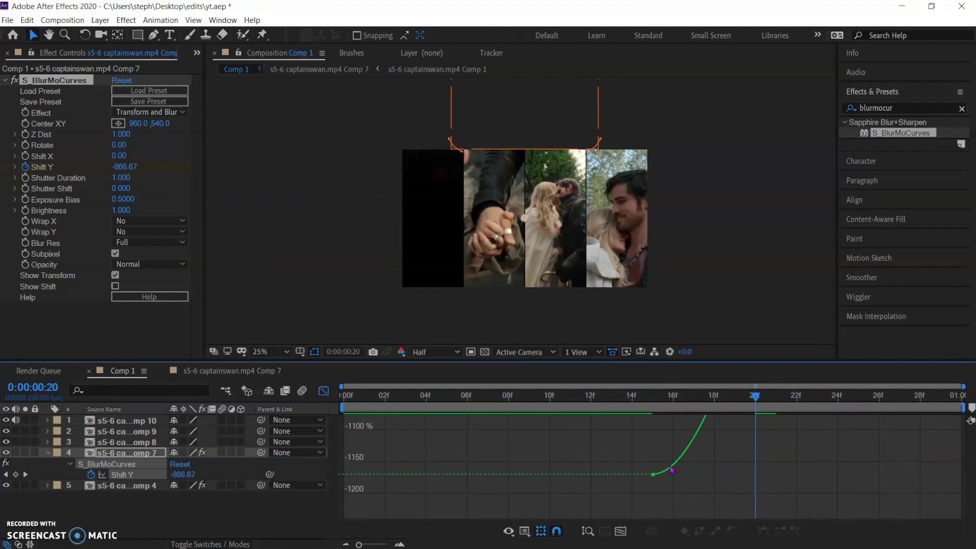
pyautogui.click(672, 468)
pyautogui.moveTo(806, 474); pyautogui.dragTo(661, 509)
pyautogui.moveTo(855, 493); pyautogui.dragTo(733, 493)
pyautogui.press('space')
pyautogui.press('space')
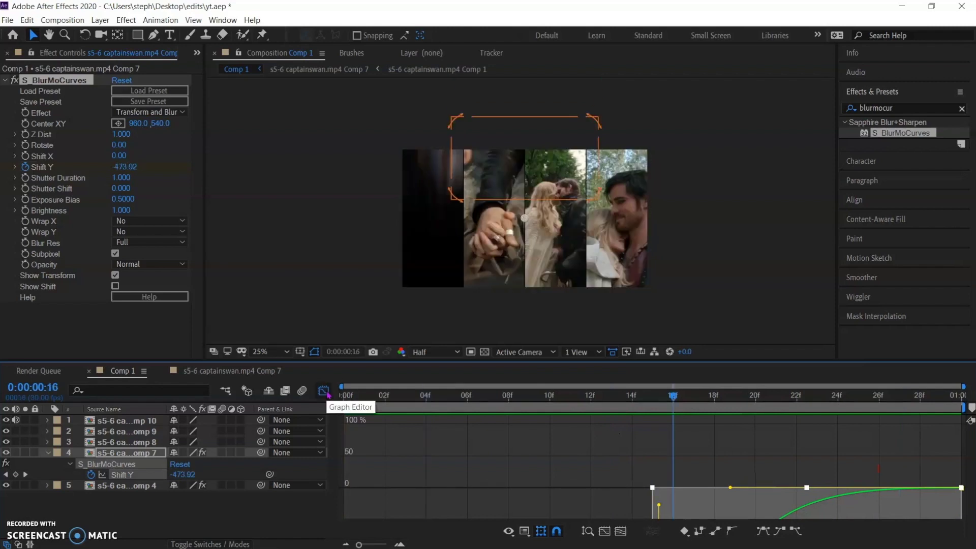
pyautogui.click(324, 392)
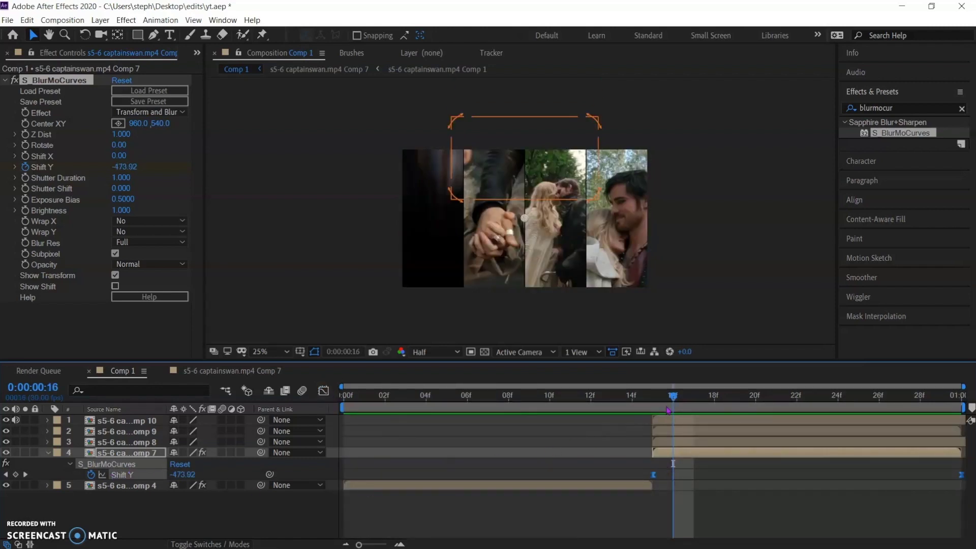
# Paste the S_BlurMoCurves effect with its keyframes from frame 15 onto the Comp 8, Comp 9 and Comp 10 layers, and preview.
pyautogui.moveTo(672, 402); pyautogui.dragTo(658, 417)
pyautogui.click(667, 443)
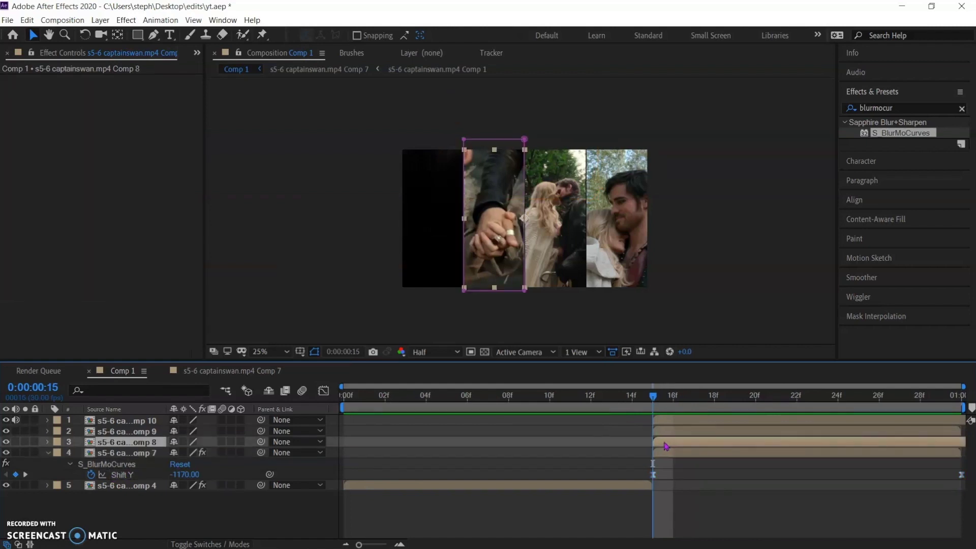
pyautogui.hotkey('ctrl', 'v')
pyautogui.click(674, 432)
pyautogui.hotkey('ctrl', 'v')
pyautogui.click(680, 421)
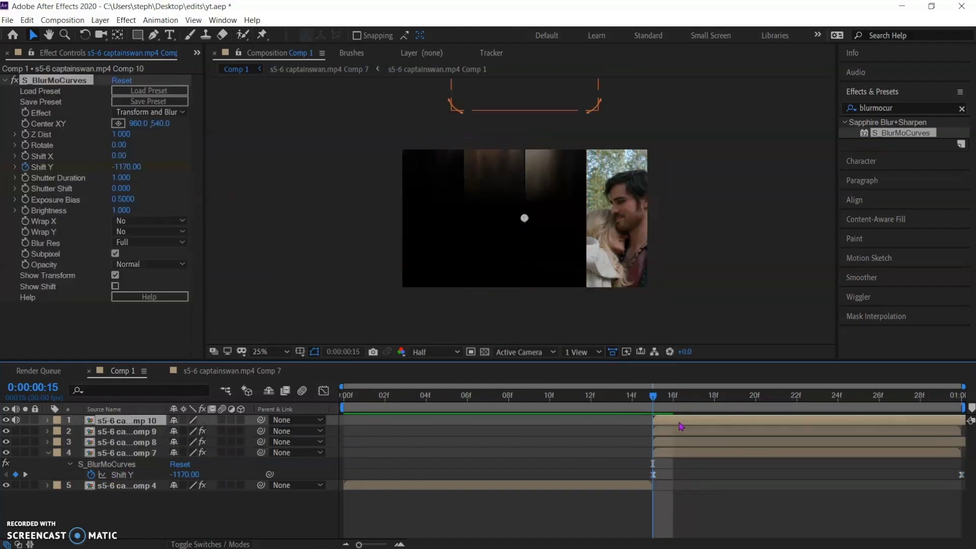
pyautogui.hotkey('ctrl', 'v')
pyautogui.press('space')
pyautogui.press('space')
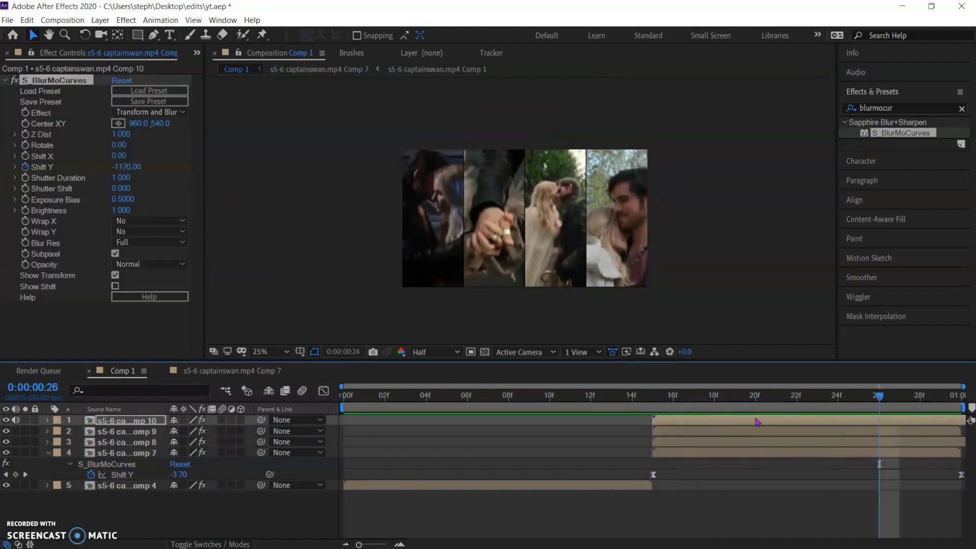
# Reveal the Comp 8 layer's keyframes and move its first Shift Y keyframe to frame 18.
pyautogui.moveTo(880, 399); pyautogui.dragTo(659, 423)
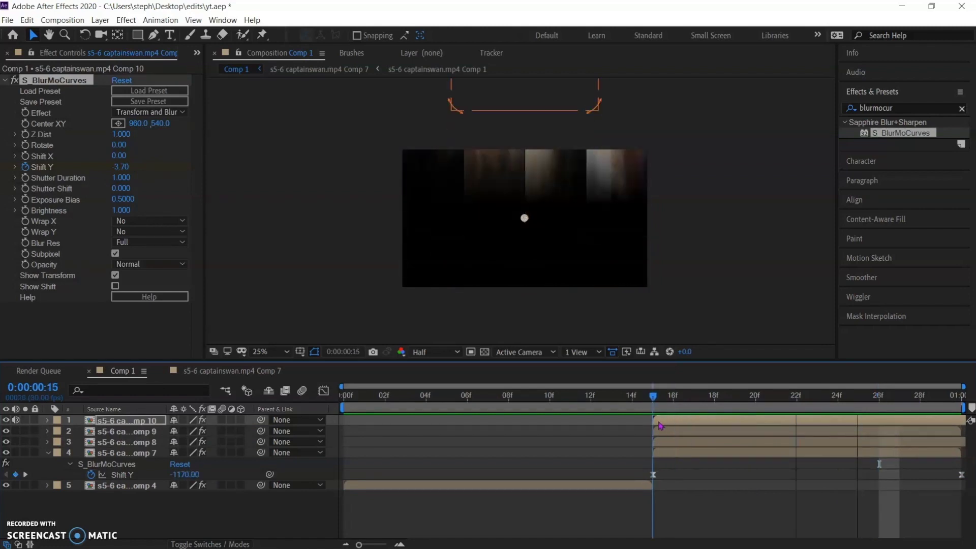
pyautogui.click(663, 454)
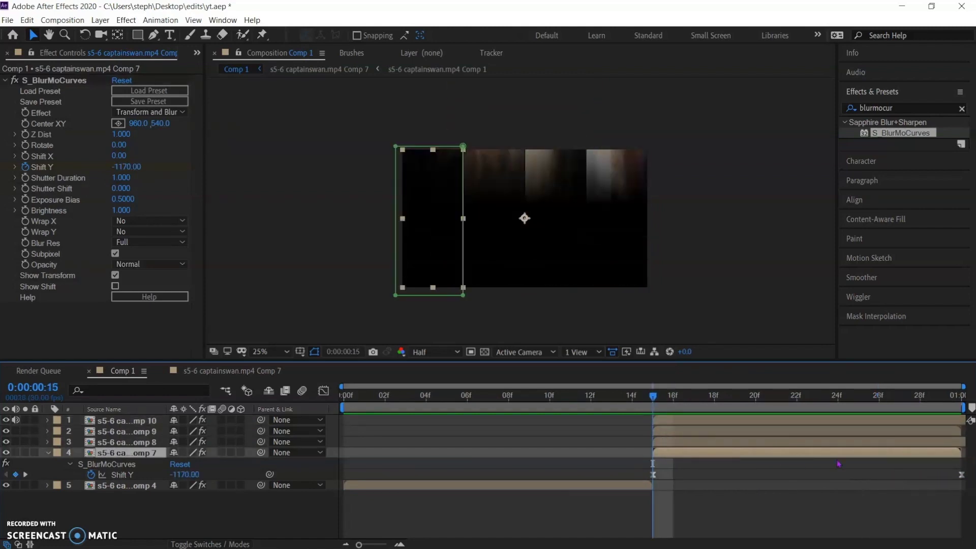
pyautogui.click(758, 446)
pyautogui.press('u')
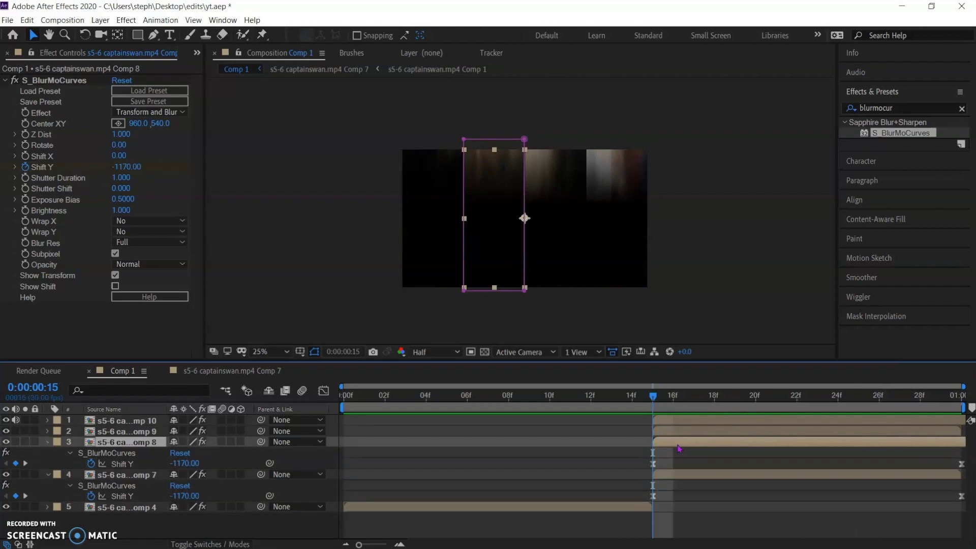
pyautogui.moveTo(654, 464); pyautogui.dragTo(728, 472)
# Move the first Shift Y keyframe to frame 21 for Comp 9 and frame 24 for Comp 10, and preview the stagger.
pyautogui.click(745, 433)
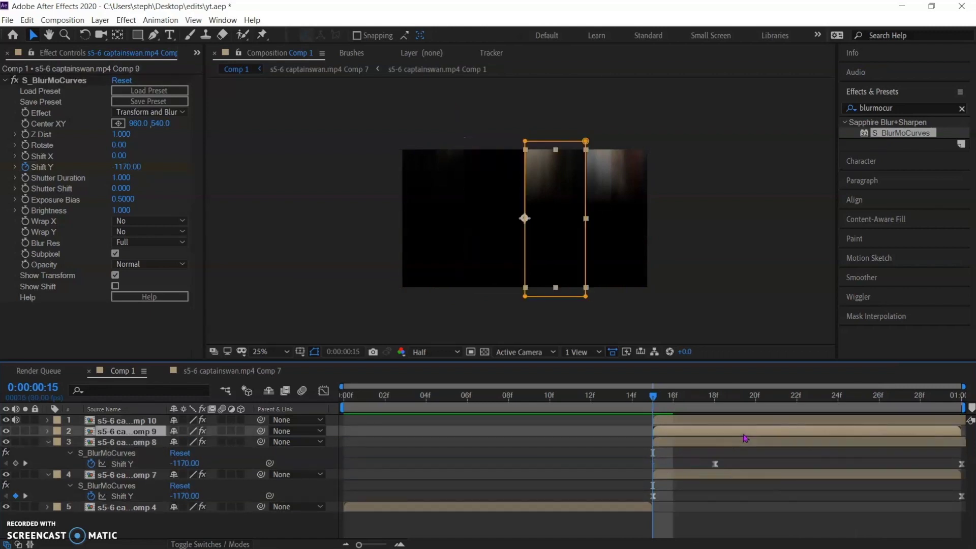
pyautogui.press('u')
pyautogui.moveTo(653, 452); pyautogui.dragTo(778, 452)
pyautogui.click(695, 423)
pyautogui.press('u')
pyautogui.moveTo(654, 442); pyautogui.dragTo(838, 453)
pyautogui.press('space')
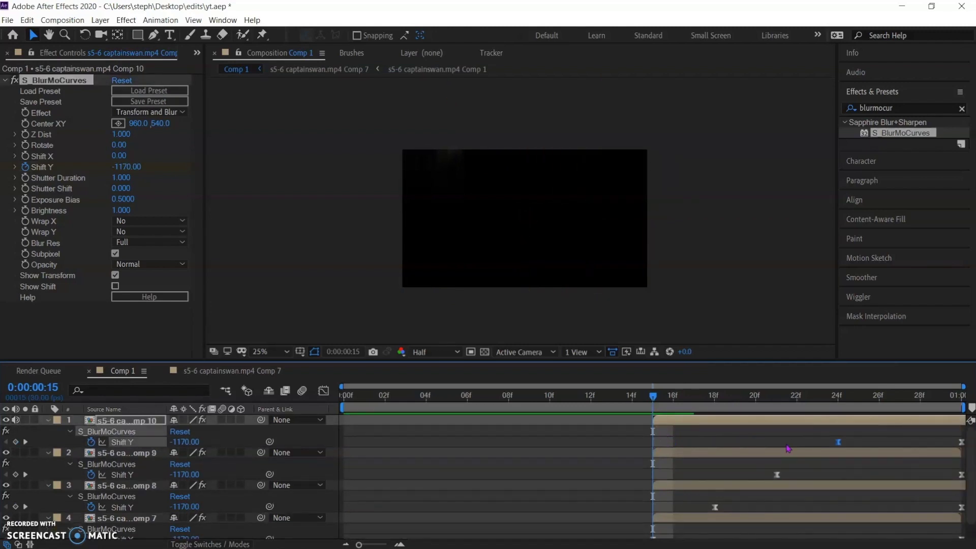
pyautogui.press('space')
pyautogui.press('space')
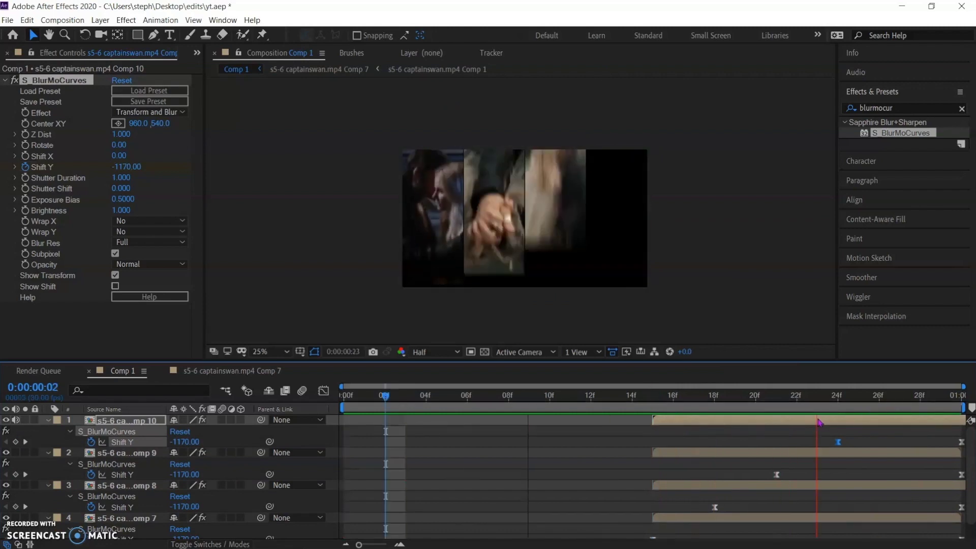
pyautogui.press('space')
# Move the last Shift Y keyframes of Comp 7, Comp 8 and Comp 9 to frames 25, 27 and 29 respectively.
pyautogui.scroll(-2, 875, 422)
pyautogui.press('space')
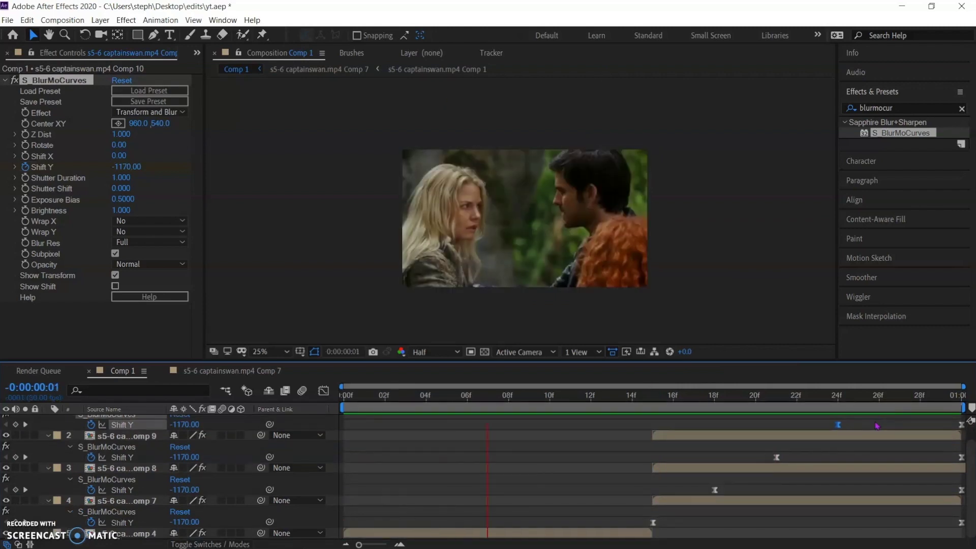
pyautogui.moveTo(962, 524); pyautogui.dragTo(852, 528)
pyautogui.moveTo(961, 490); pyautogui.dragTo(902, 492)
pyautogui.moveTo(961, 458); pyautogui.dragTo(953, 463)
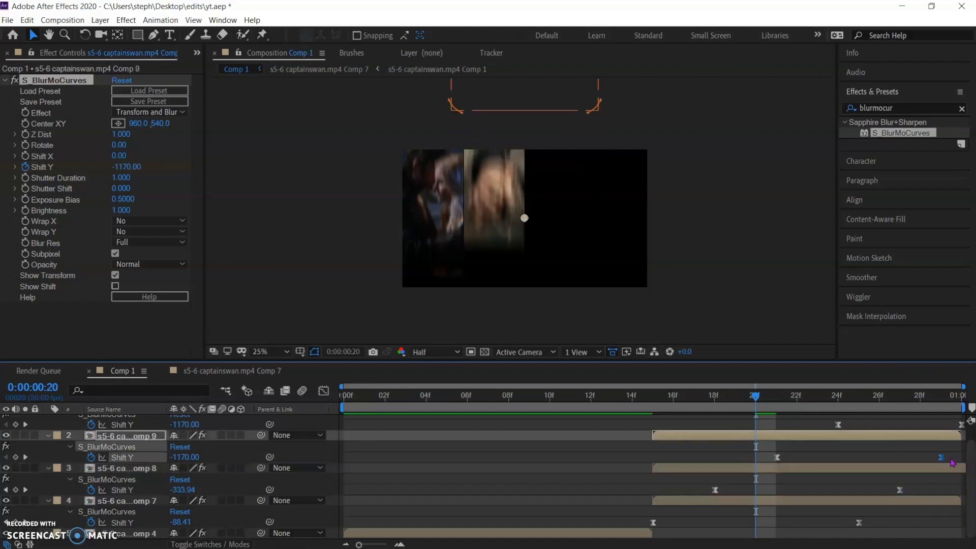
# Pre-compose the Comp 7, Comp 8, Comp 9 and Comp 10 layers into Pre-comp 1 with all attributes moved.
pyautogui.press('pageup')
pyautogui.moveTo(734, 404); pyautogui.dragTo(653, 402)
pyautogui.scroll(1, 160, 457)
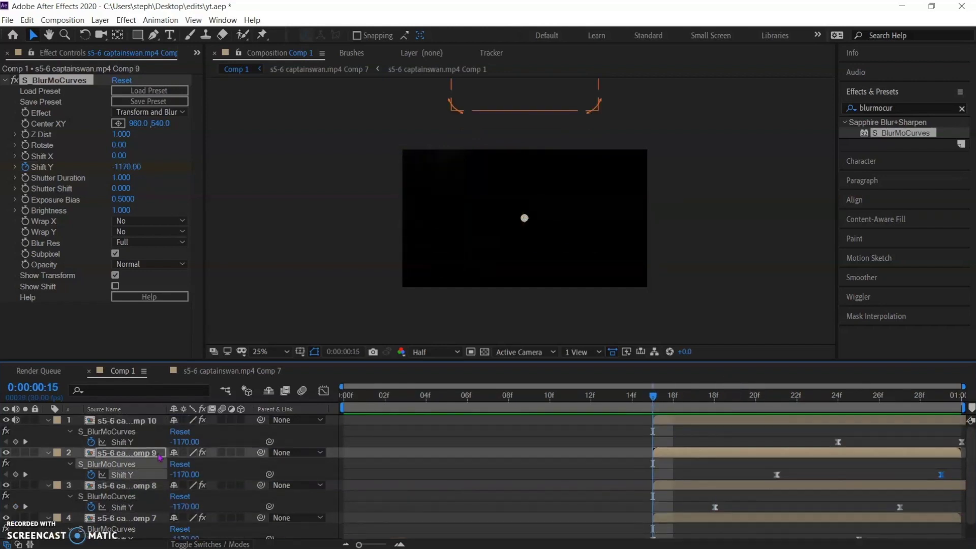
pyautogui.click(76, 421)
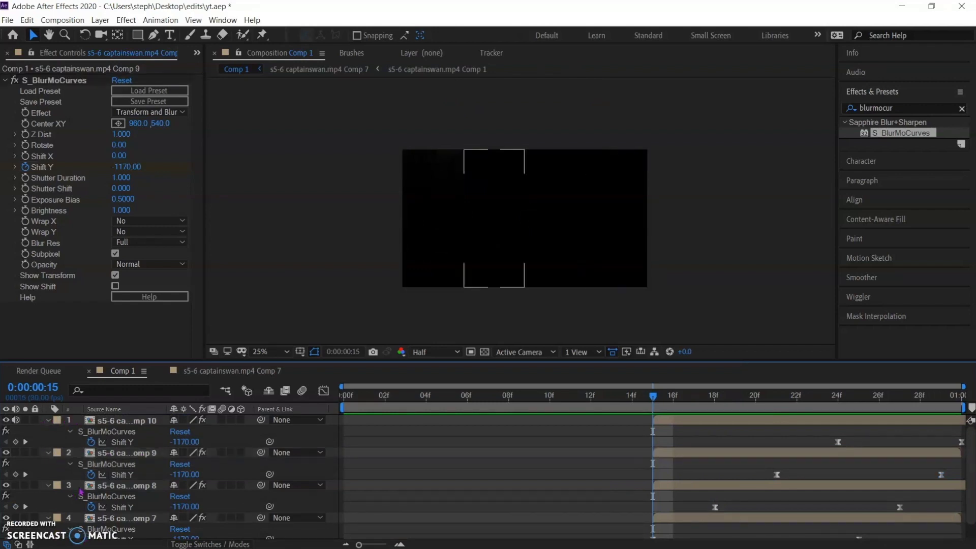
pyautogui.press('u')
pyautogui.moveTo(88, 422); pyautogui.dragTo(85, 452)
pyautogui.hotkey('ctrl', 'shift', 'c')
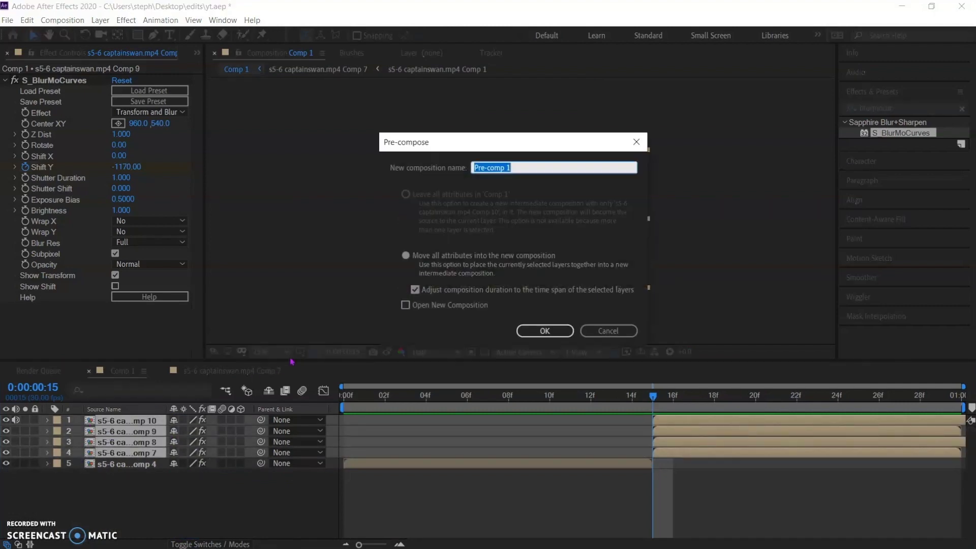
pyautogui.click(543, 333)
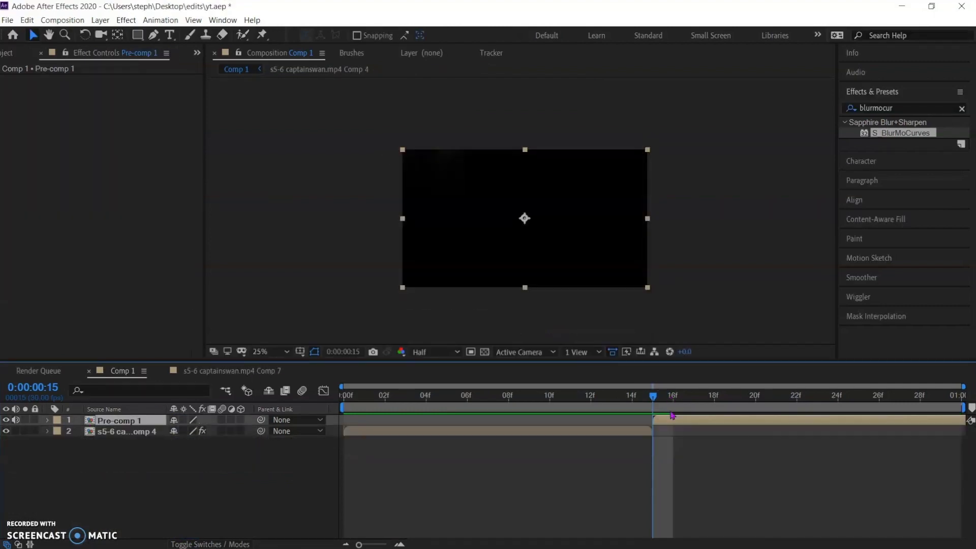
# Scale the Pre-comp 1 layer up to 137%, checking the framing at frame 23.
pyautogui.moveTo(654, 397); pyautogui.dragTo(819, 404)
pyautogui.press('s')
pyautogui.moveTo(200, 431); pyautogui.dragTo(231, 437)
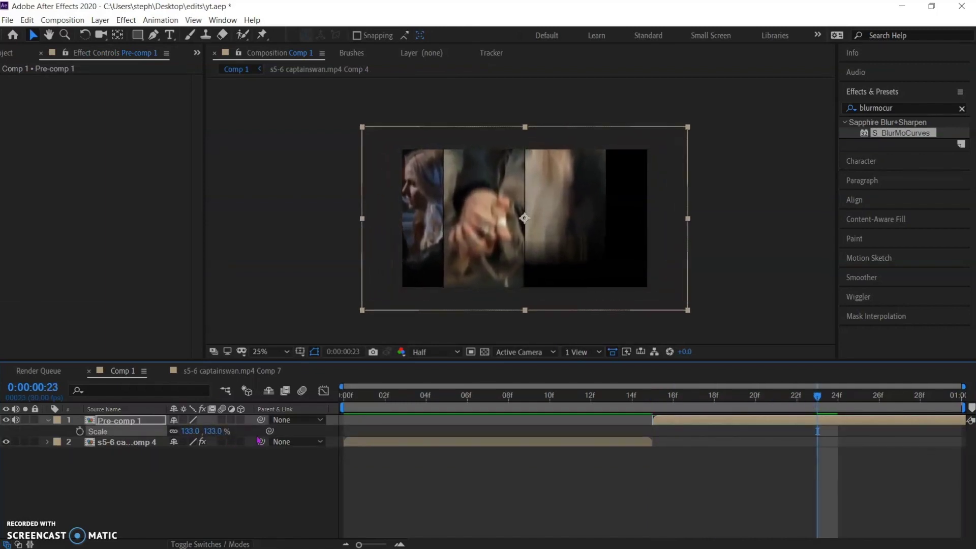
pyautogui.moveTo(195, 435); pyautogui.dragTo(198, 437)
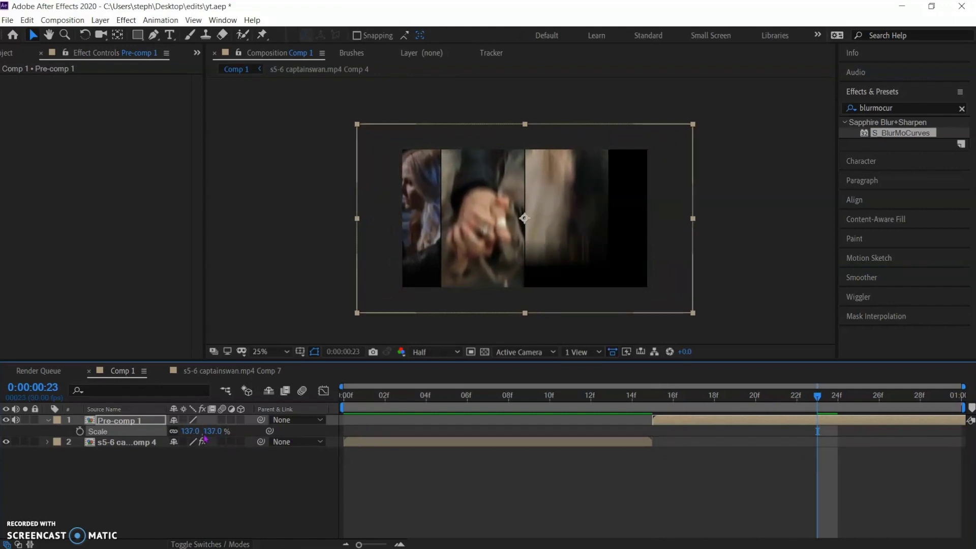
# Add a Position keyframe to Pre-comp 1 at frame 15 with the horizontal position set to 1280.
pyautogui.moveTo(809, 404); pyautogui.dragTo(665, 429)
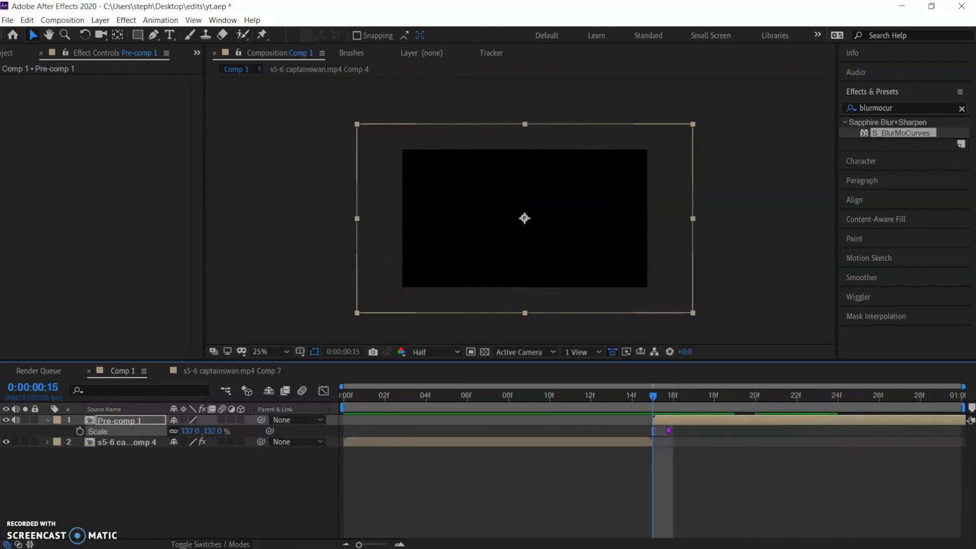
pyautogui.click(679, 424)
pyautogui.press('p')
pyautogui.moveTo(177, 431); pyautogui.dragTo(380, 427)
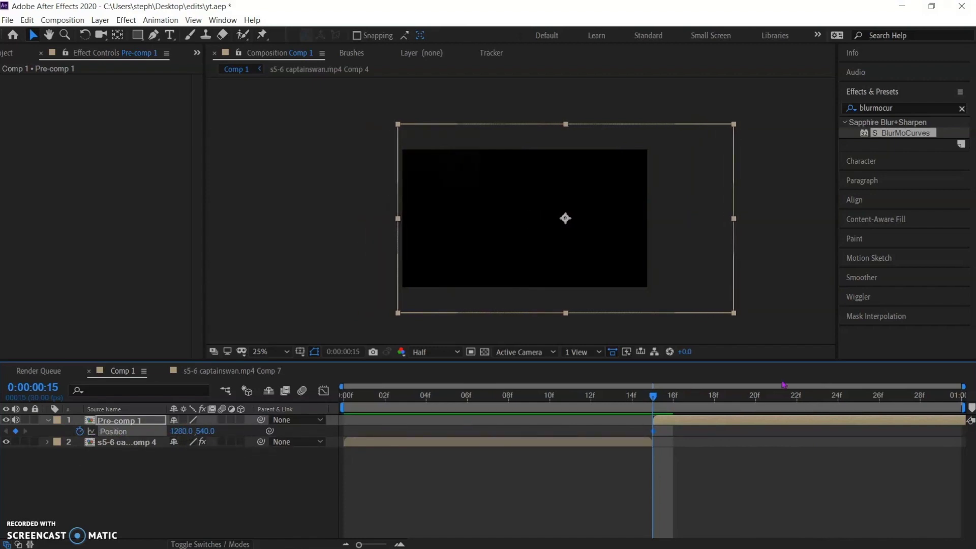
# Set Pre-comp 1's horizontal position to 650 at frame 29 and preview the sideways movement.
pyautogui.moveTo(671, 407); pyautogui.dragTo(956, 418)
pyautogui.moveTo(178, 431); pyautogui.dragTo(60, 512)
pyautogui.moveTo(180, 432); pyautogui.dragTo(52, 459)
pyautogui.hotkey('ctrl', 'z')
pyautogui.moveTo(179, 432); pyautogui.dragTo(77, 458)
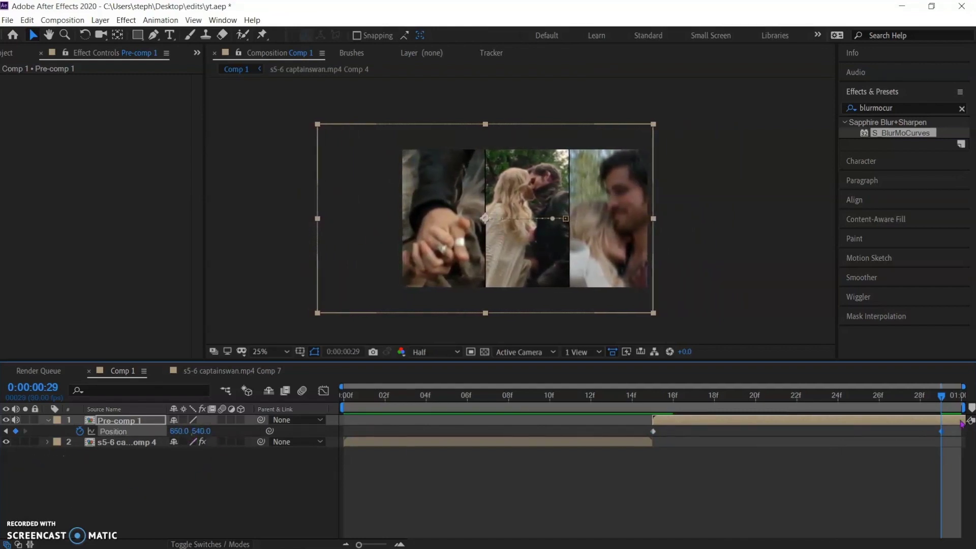
pyautogui.press('space')
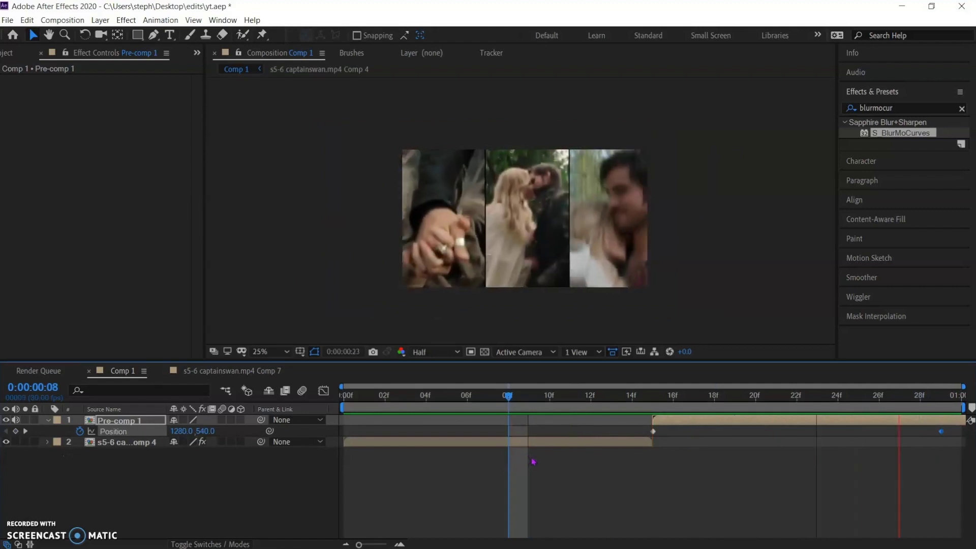